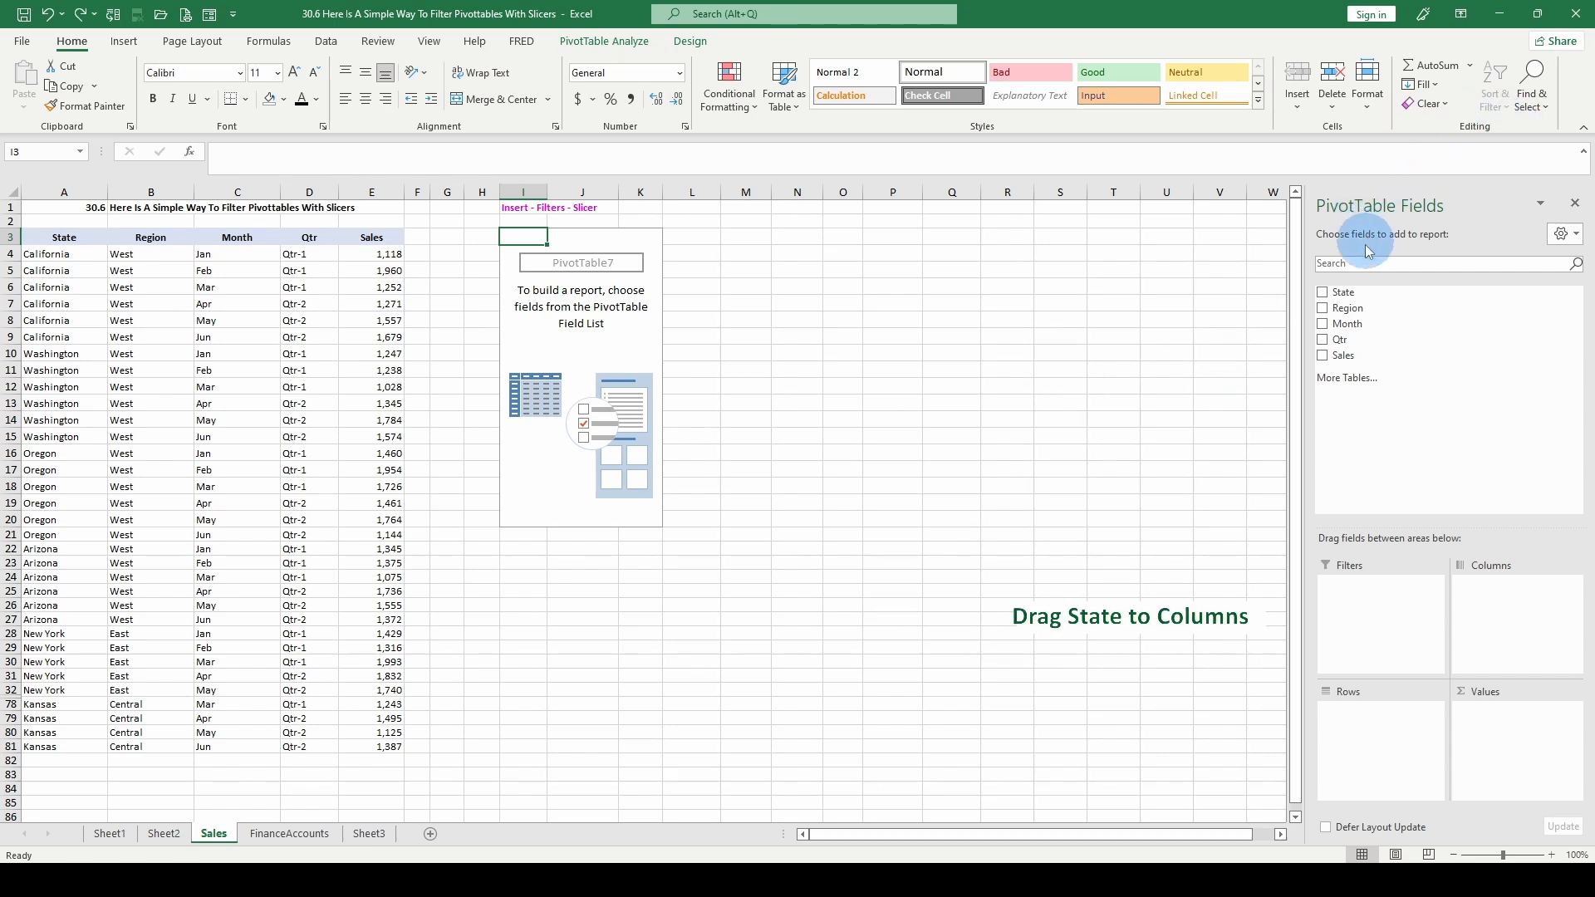
- Lay out the pivot table with State in columns, Month in rows and Sales in values, and close the field list
left_click(1323, 296)
left_click_drag(1322, 296, 1492, 591)
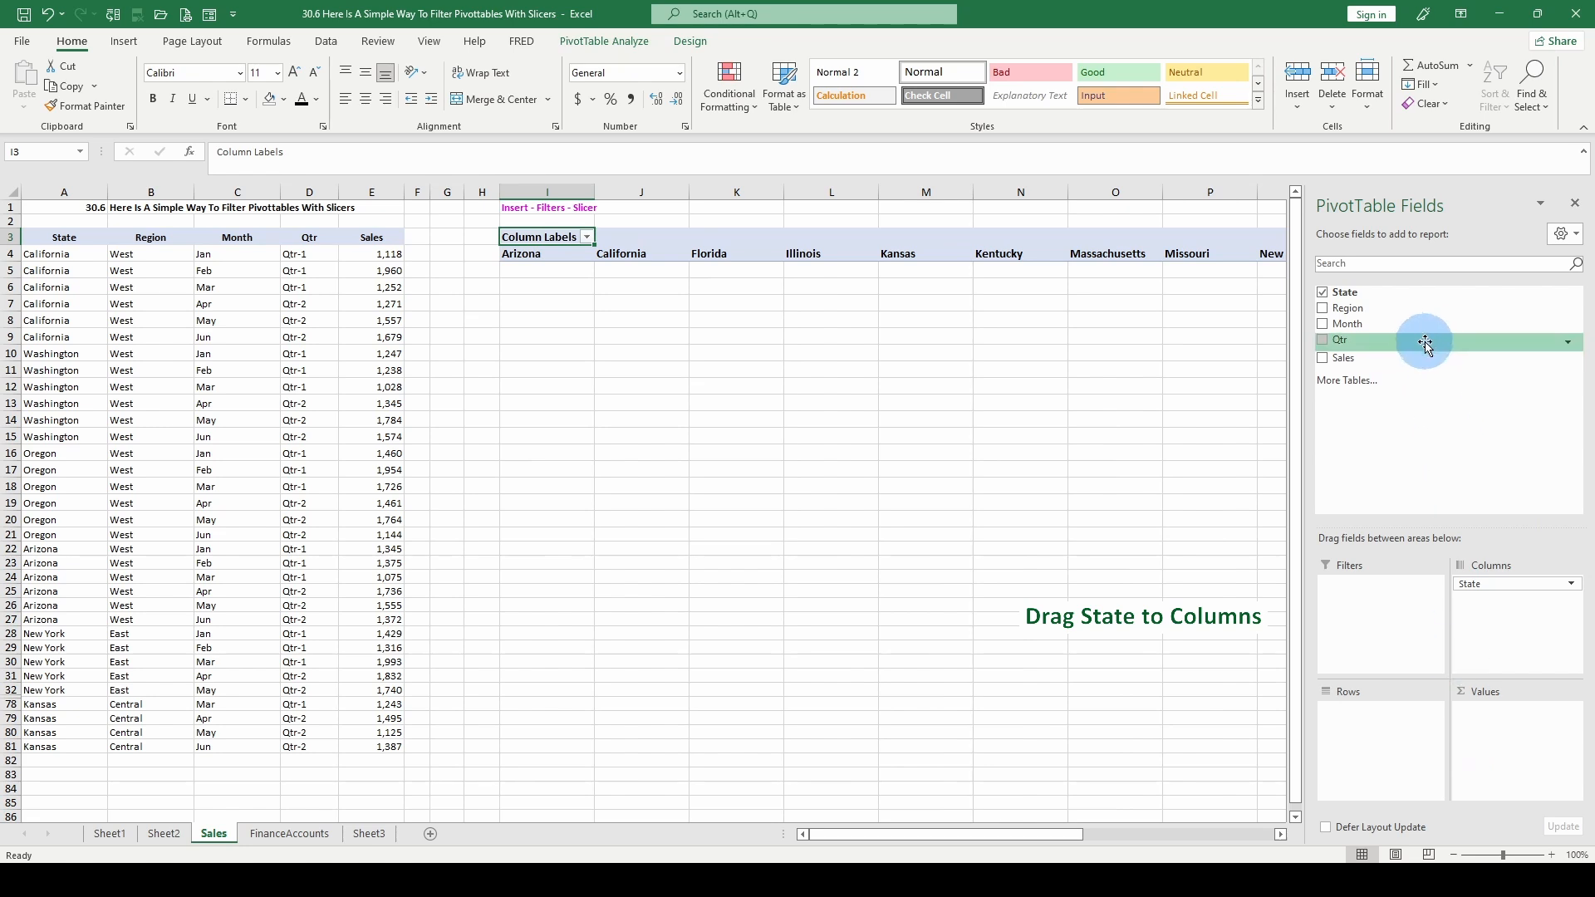
left_click(1322, 324)
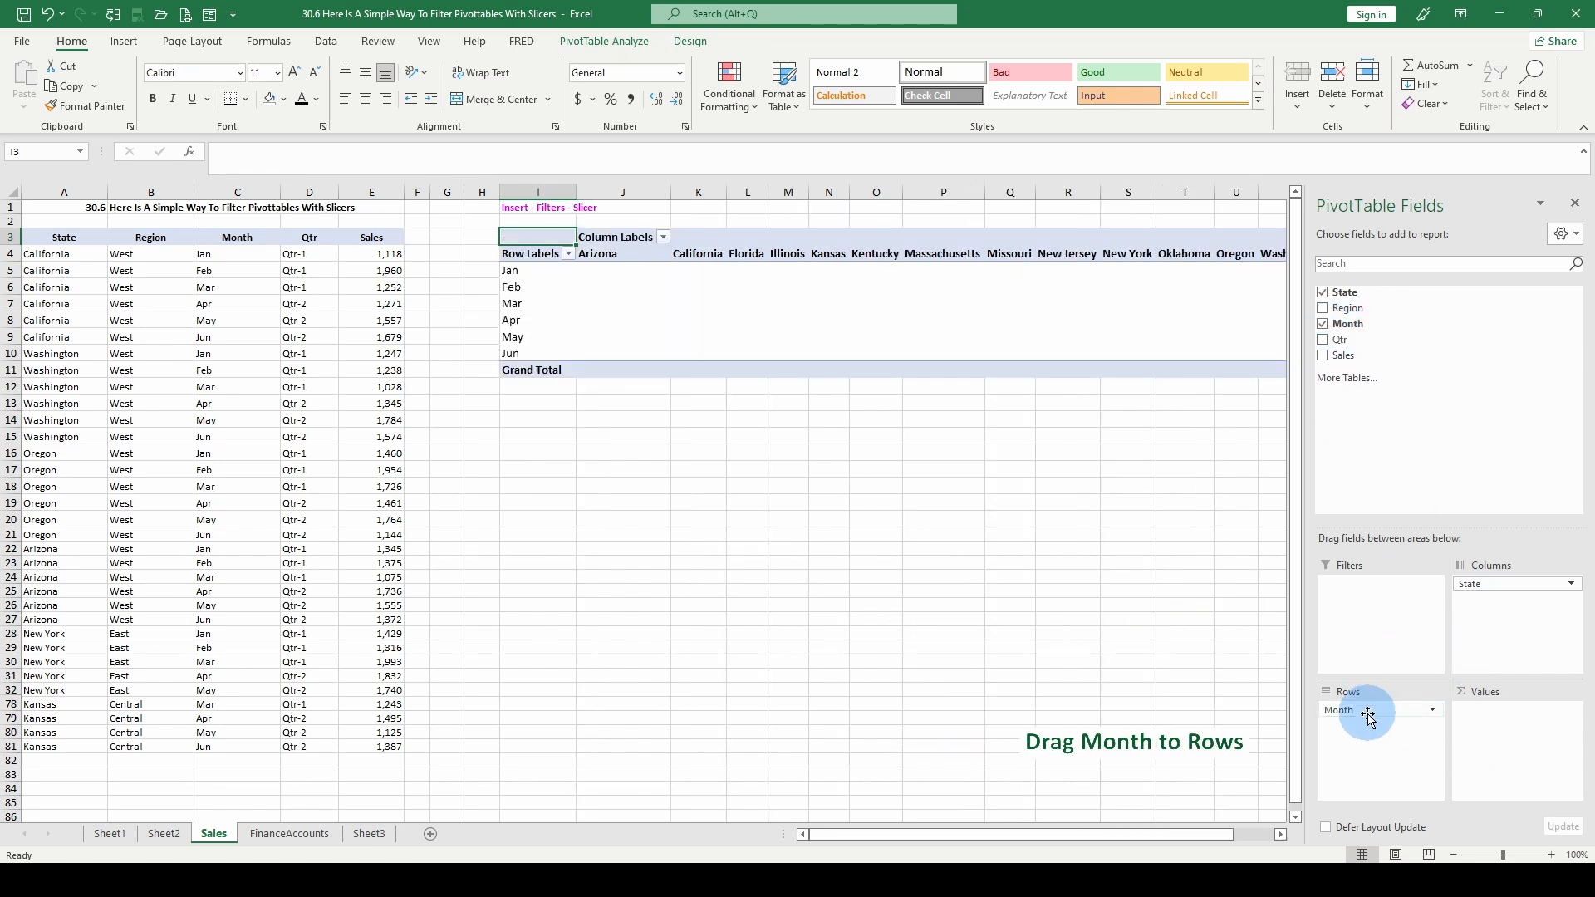
left_click(1323, 354)
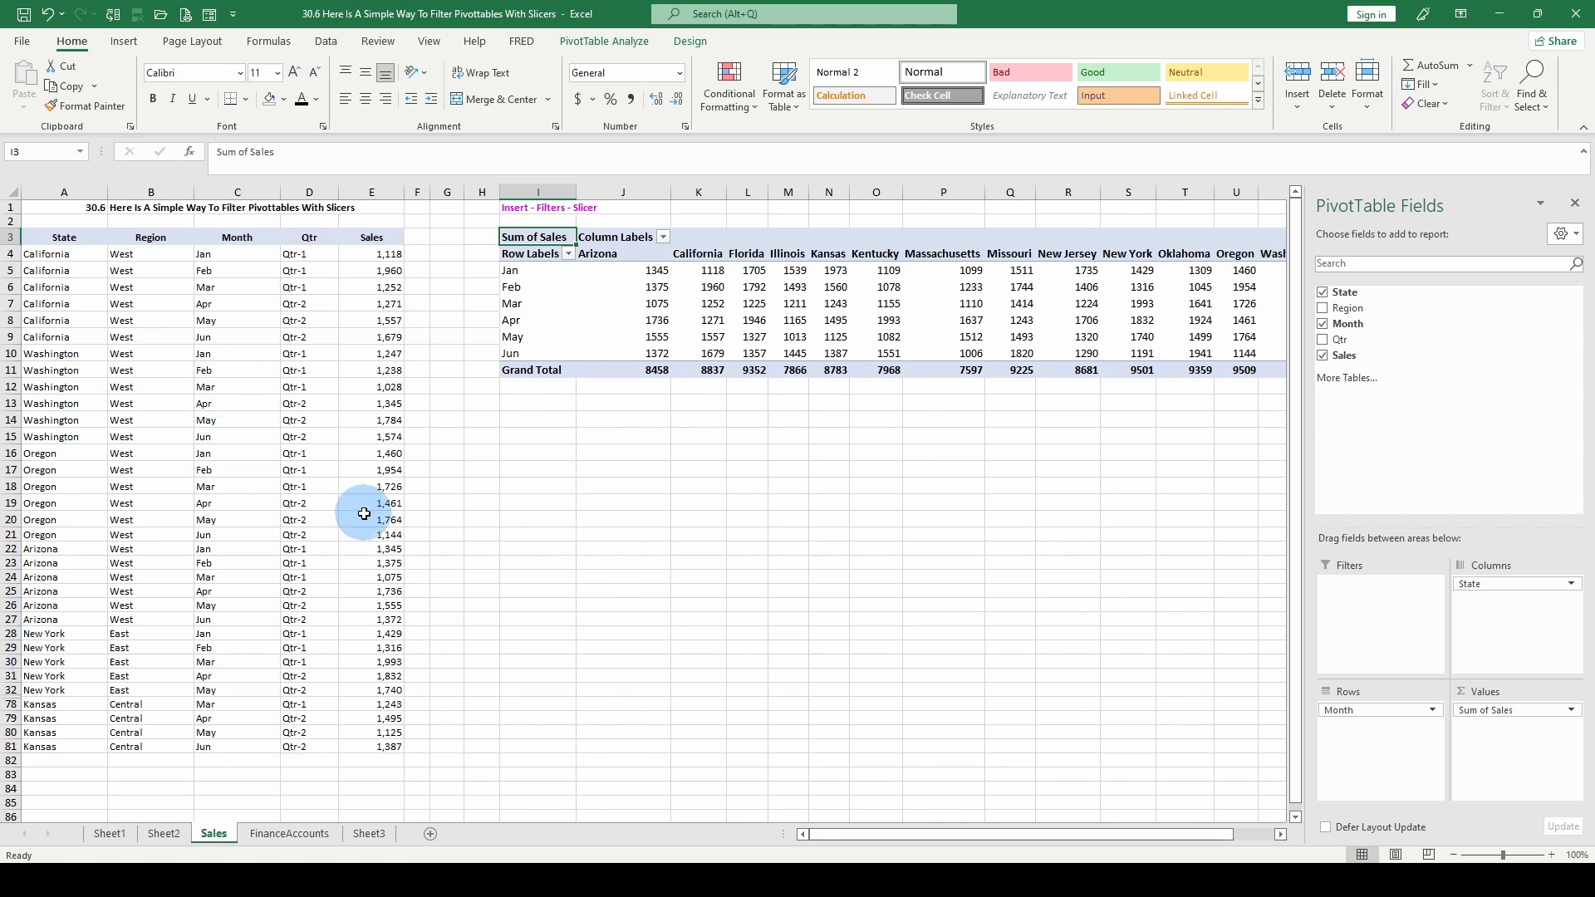
left_click(1246, 305)
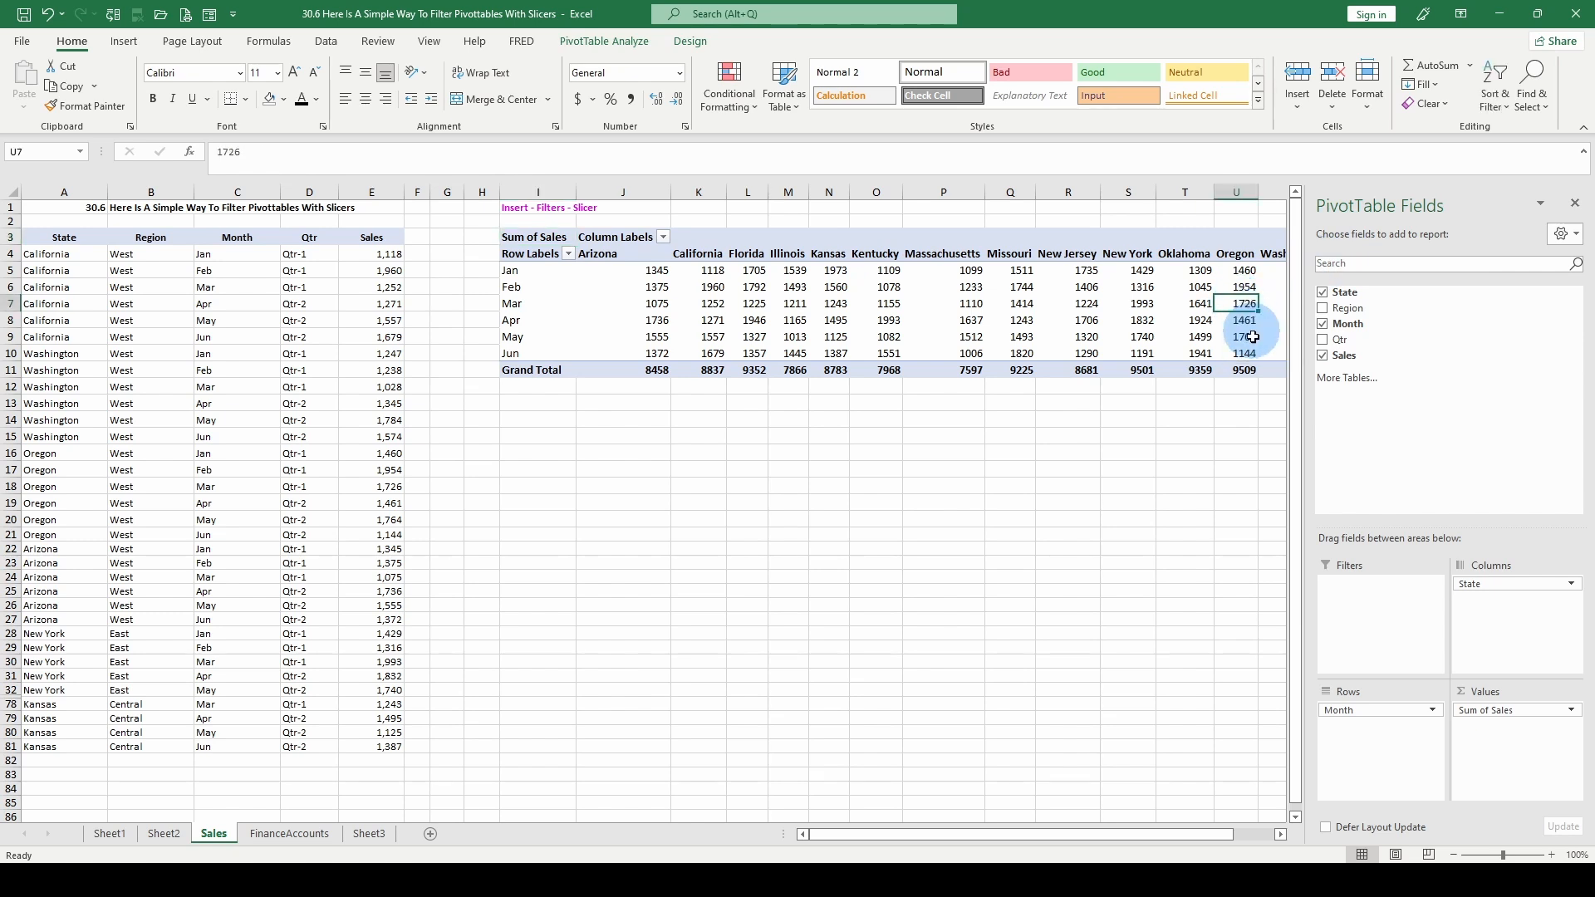
left_click(1574, 202)
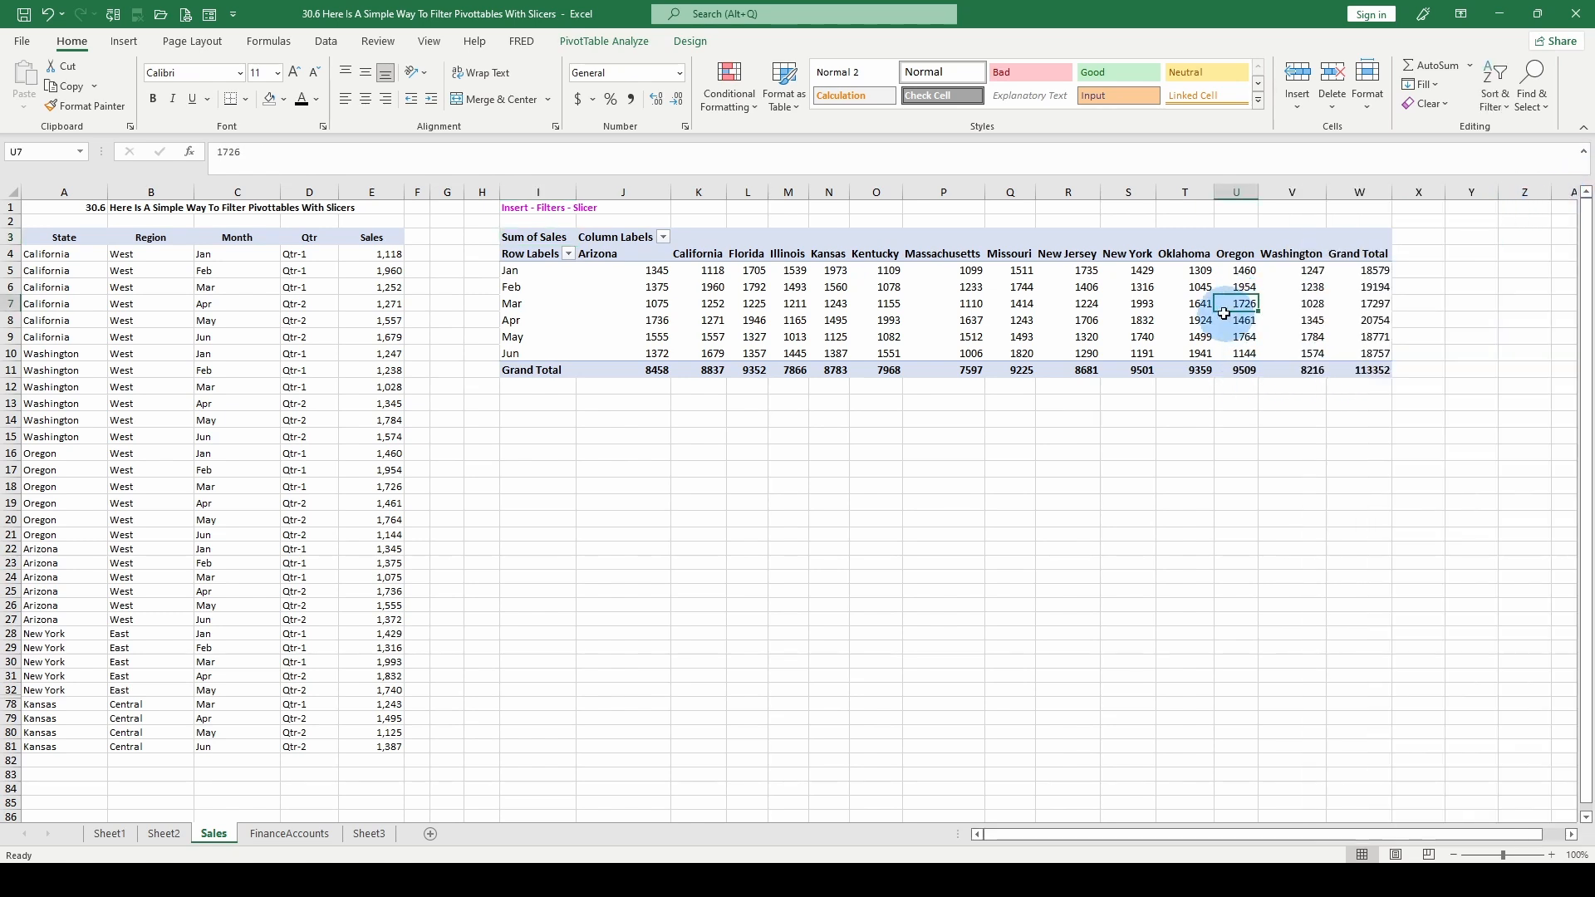
- Insert slicers for the State, Month and Sales fields of the pivot table
mouse_move(613, 326)
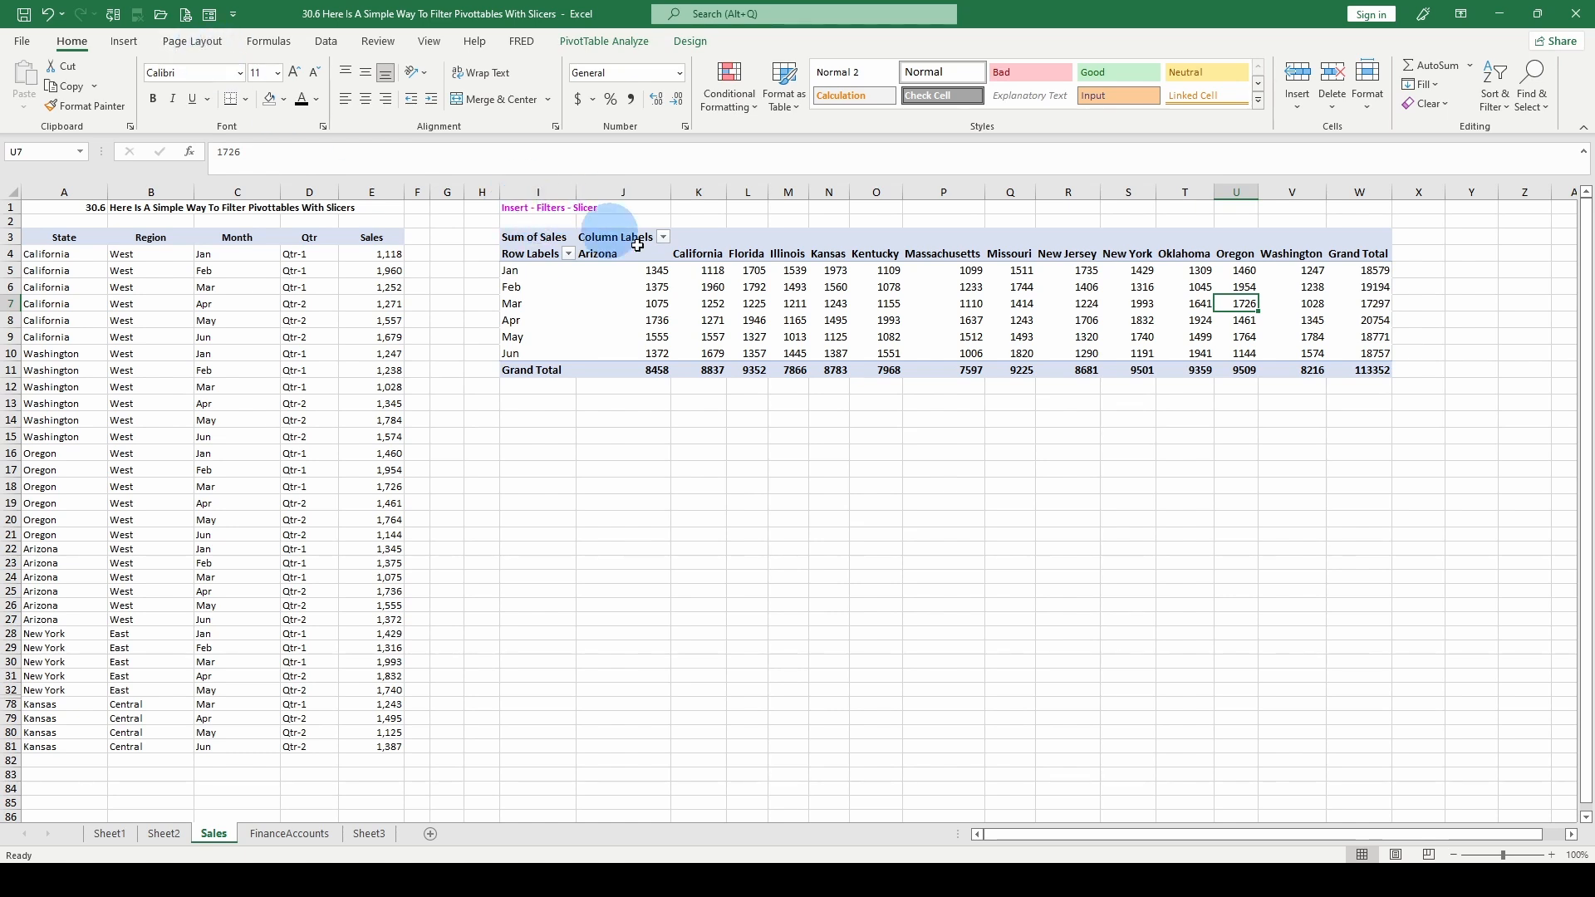
left_click(636, 290)
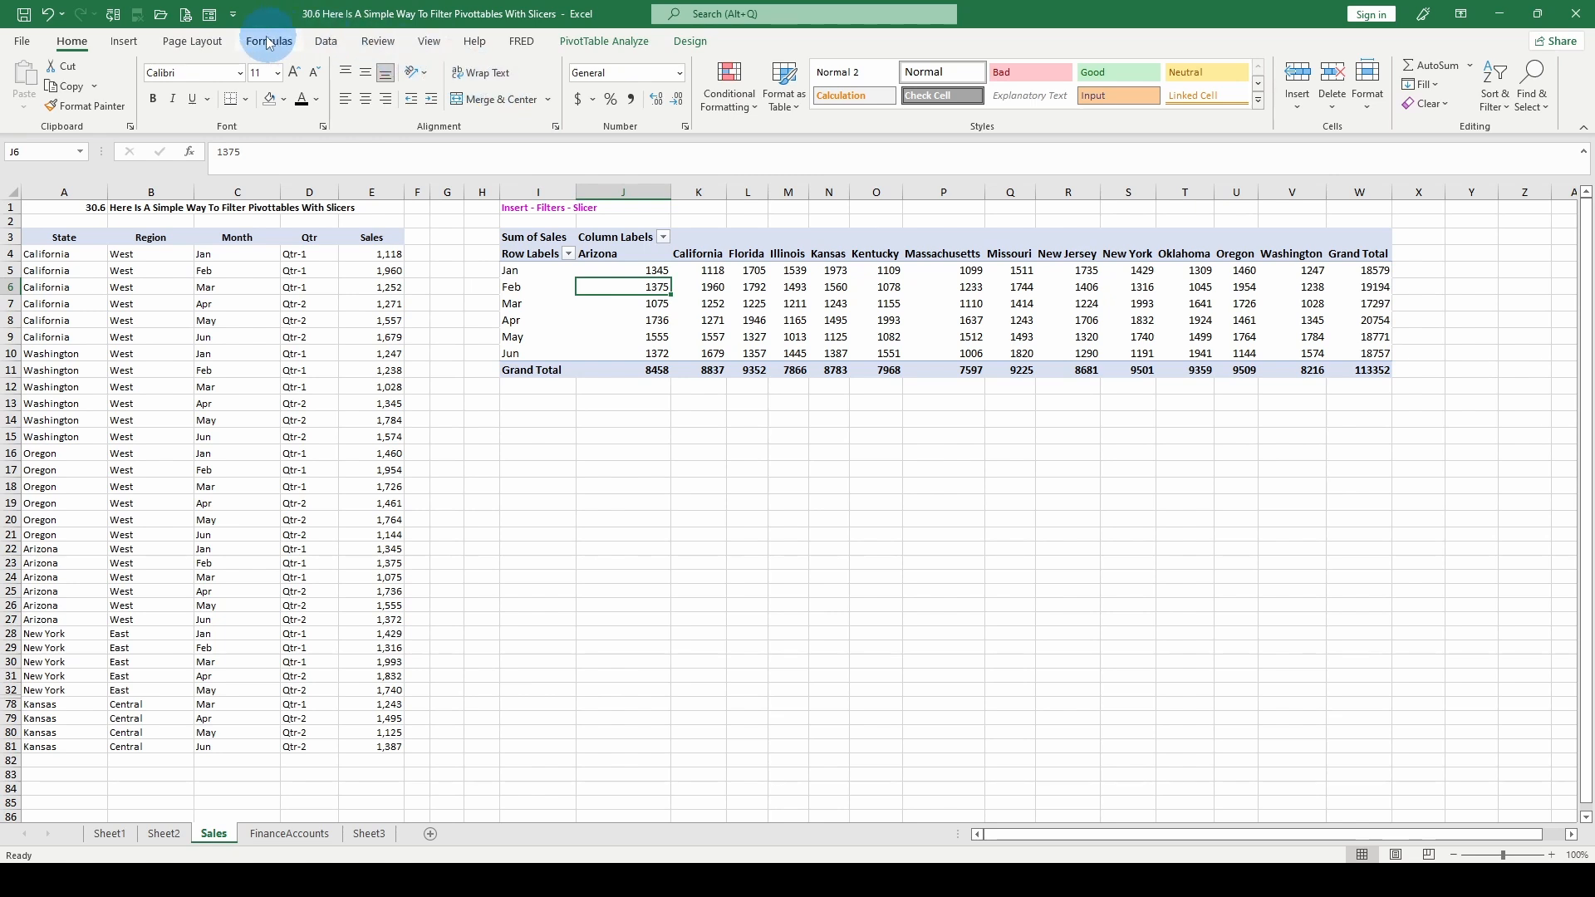
left_click(124, 42)
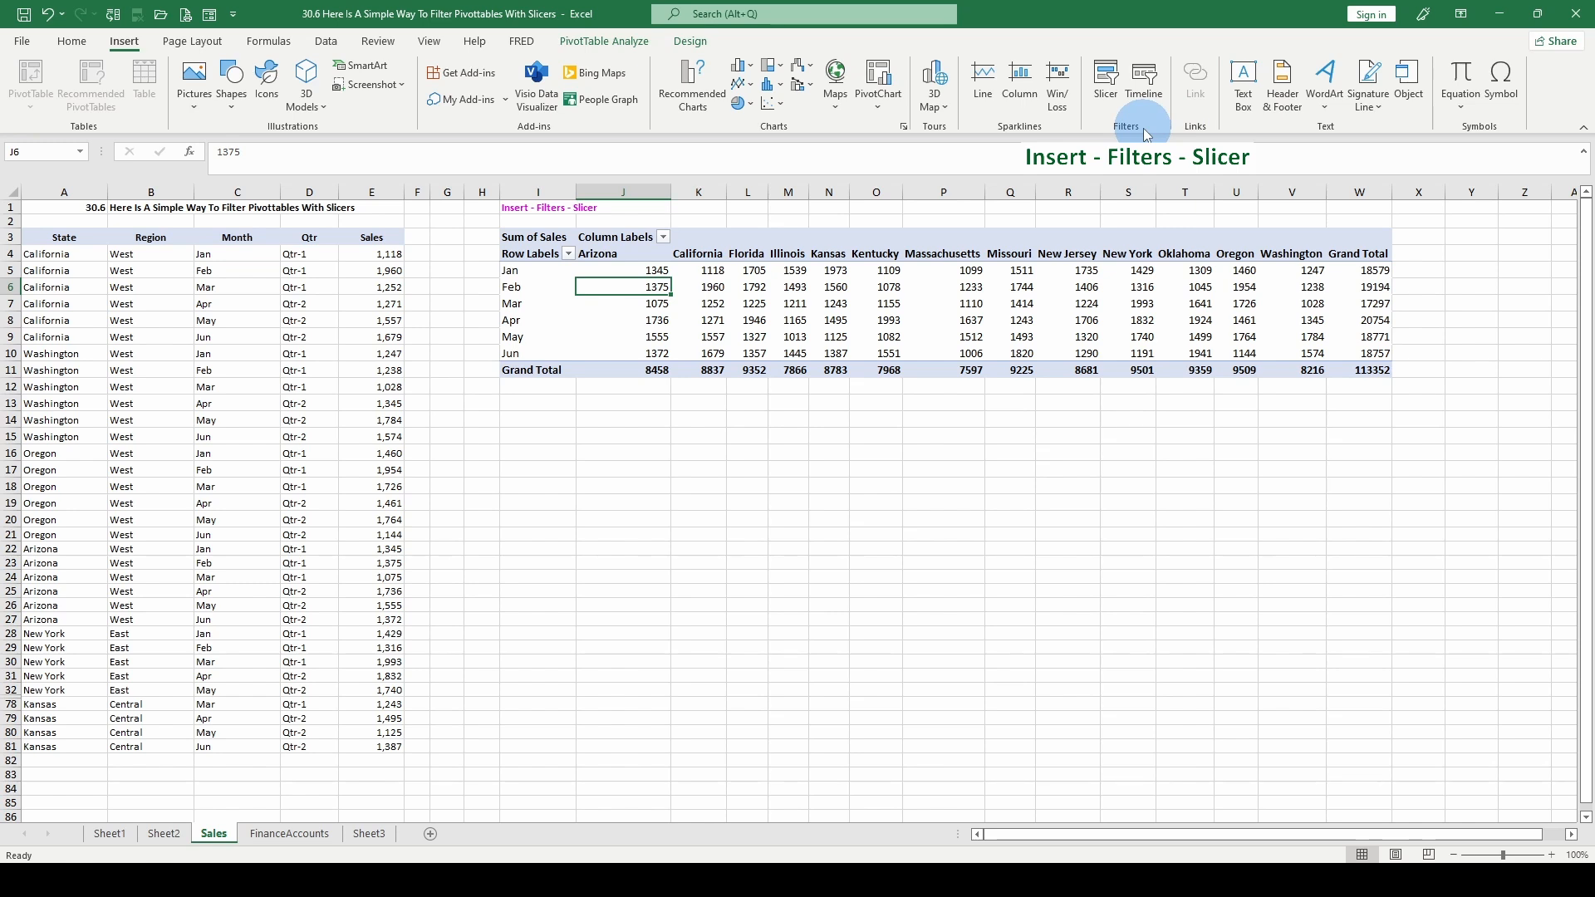
left_click(1107, 87)
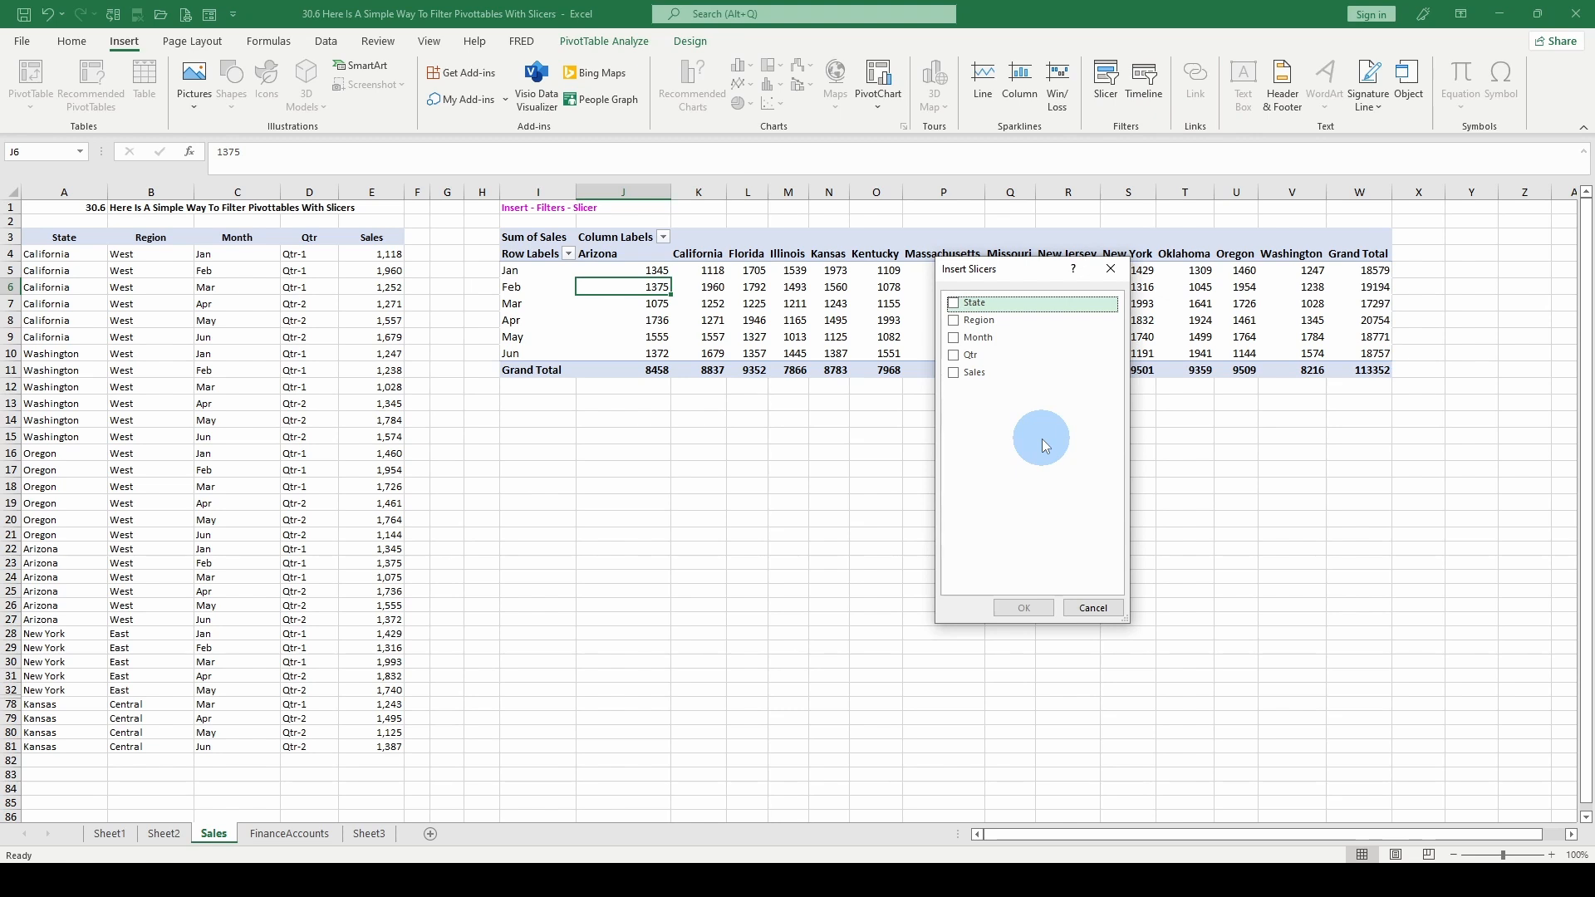
left_click(955, 303)
left_click(955, 337)
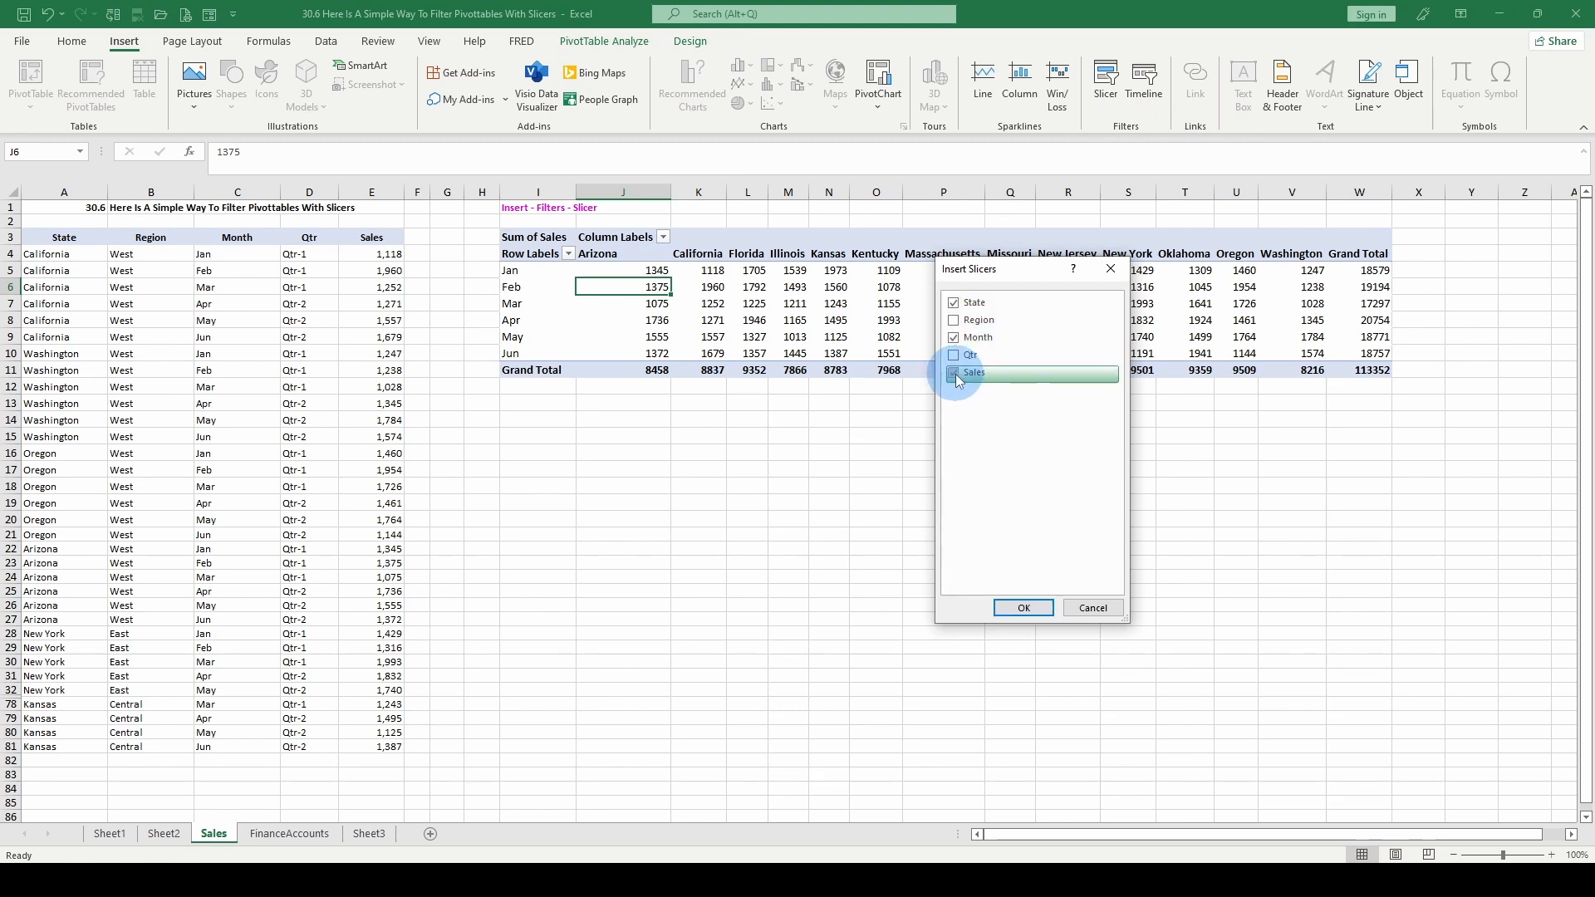
left_click(1024, 609)
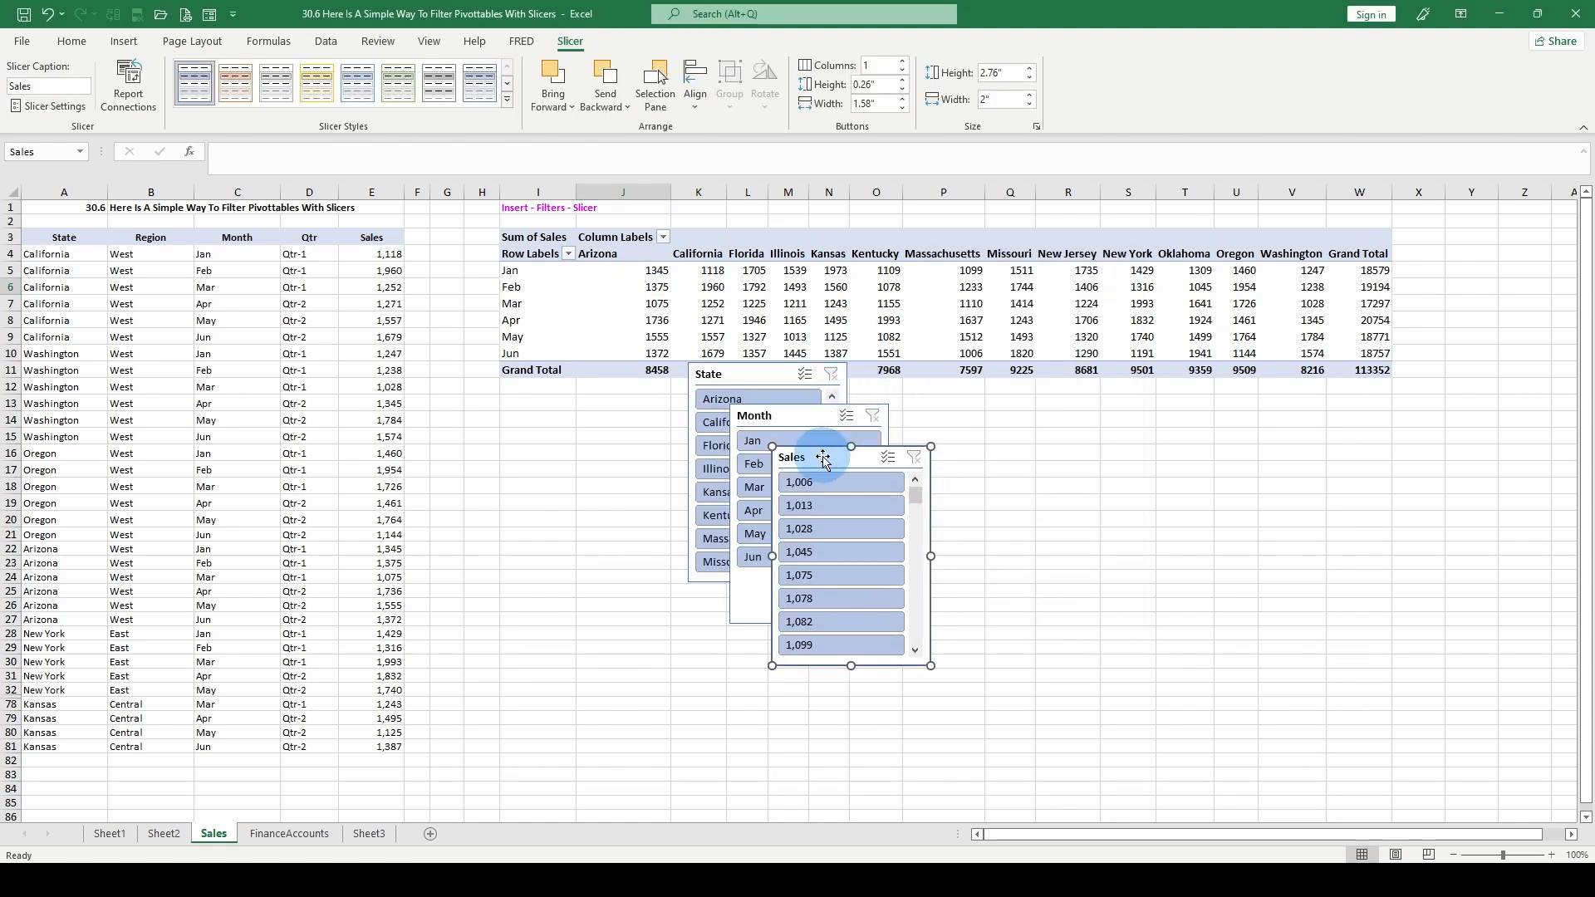
- Arrange the State, Month and Sales slicers in a row below the pivot table and filter to California and Jan
left_click_drag(758, 453, 991, 404)
left_click_drag(780, 424, 953, 421)
left_click_drag(751, 376, 765, 421)
left_click(750, 462)
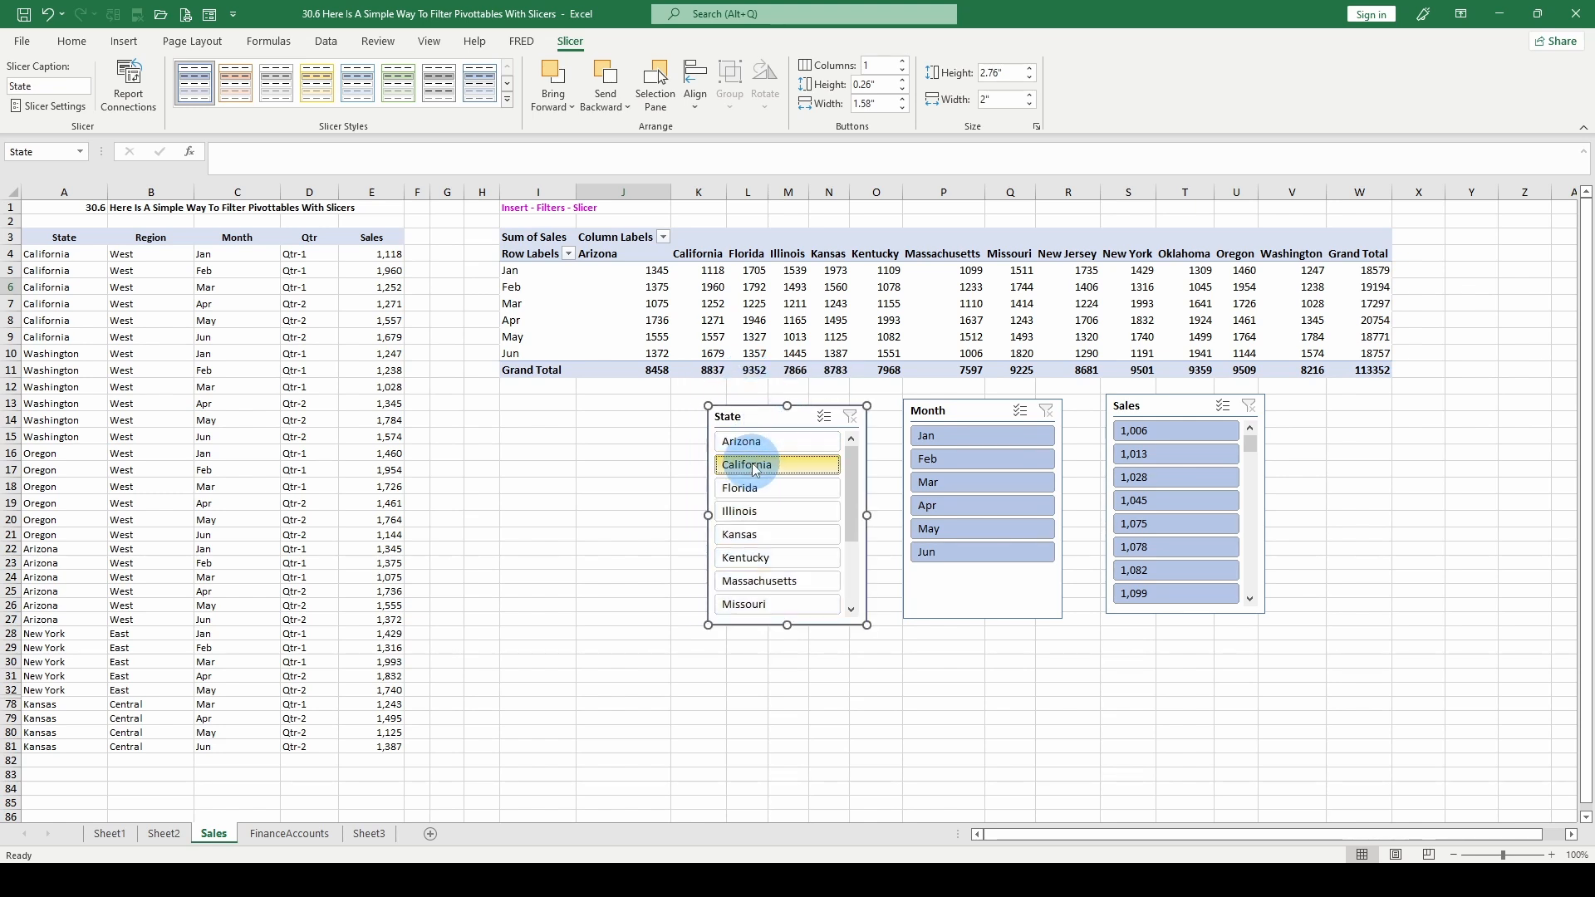
left_click(936, 437)
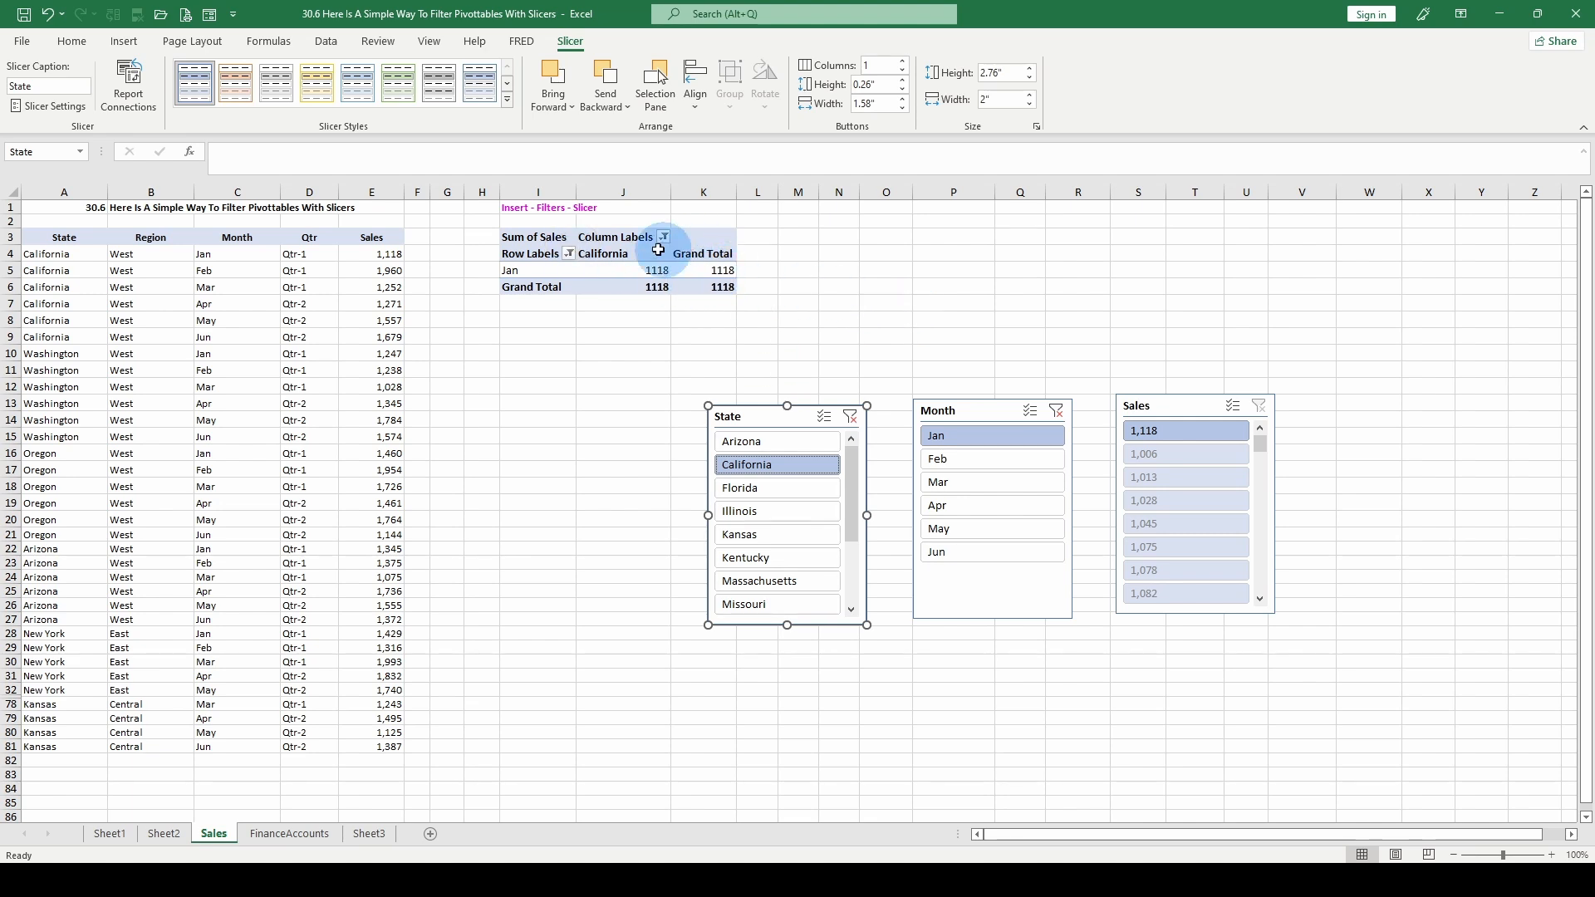
- Replace the Sales slicer with a Region slicer placed beside the Month slicer
right_click(1166, 408)
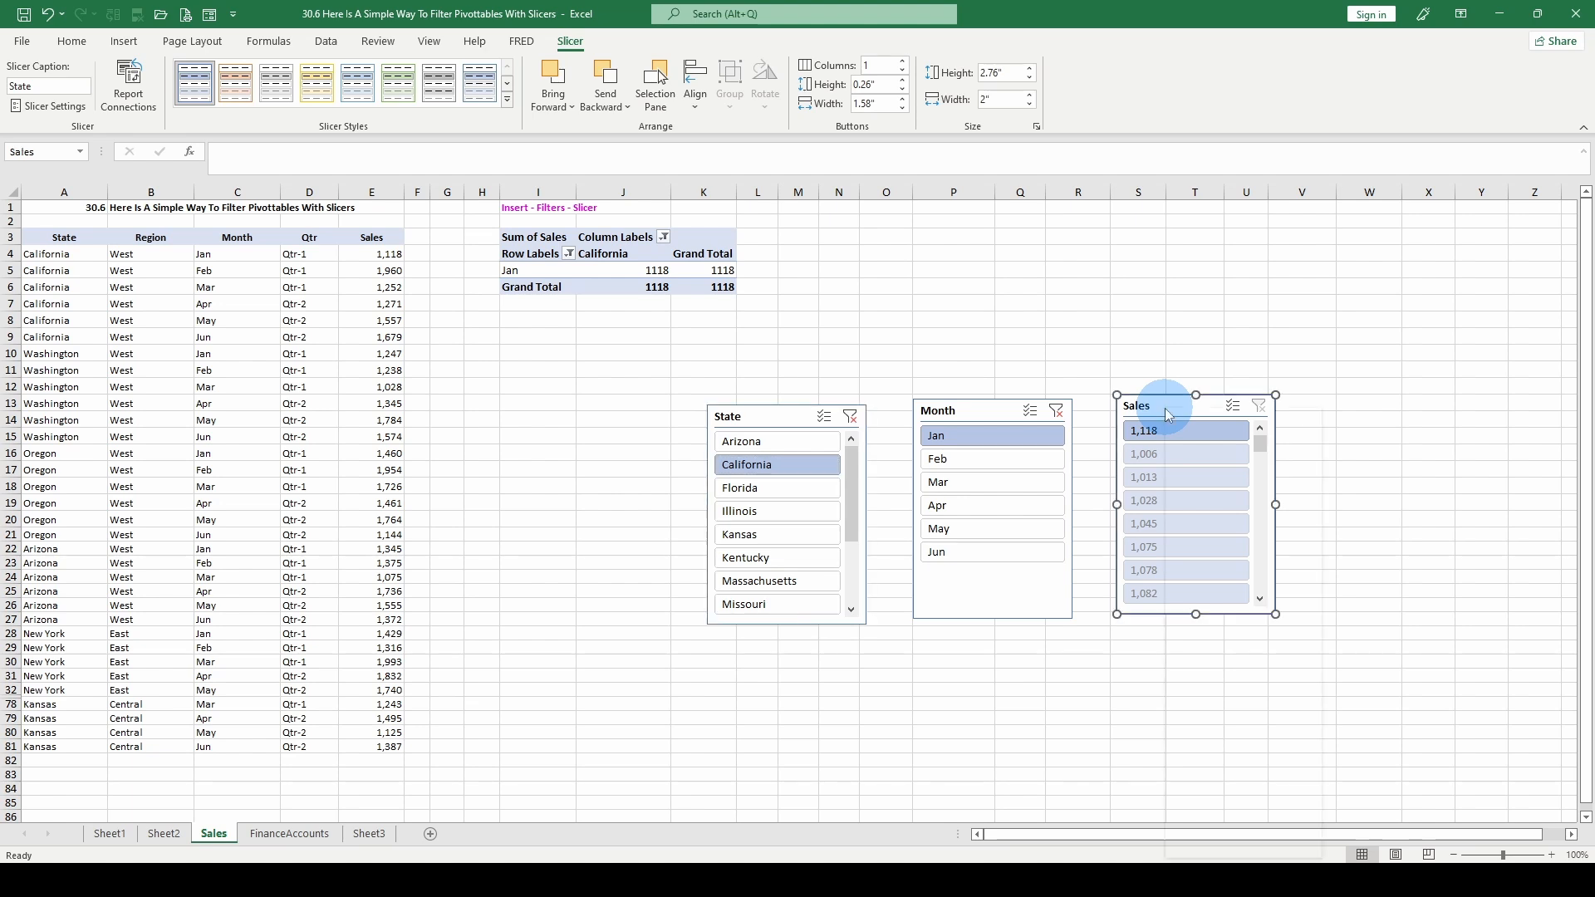
left_click(1238, 678)
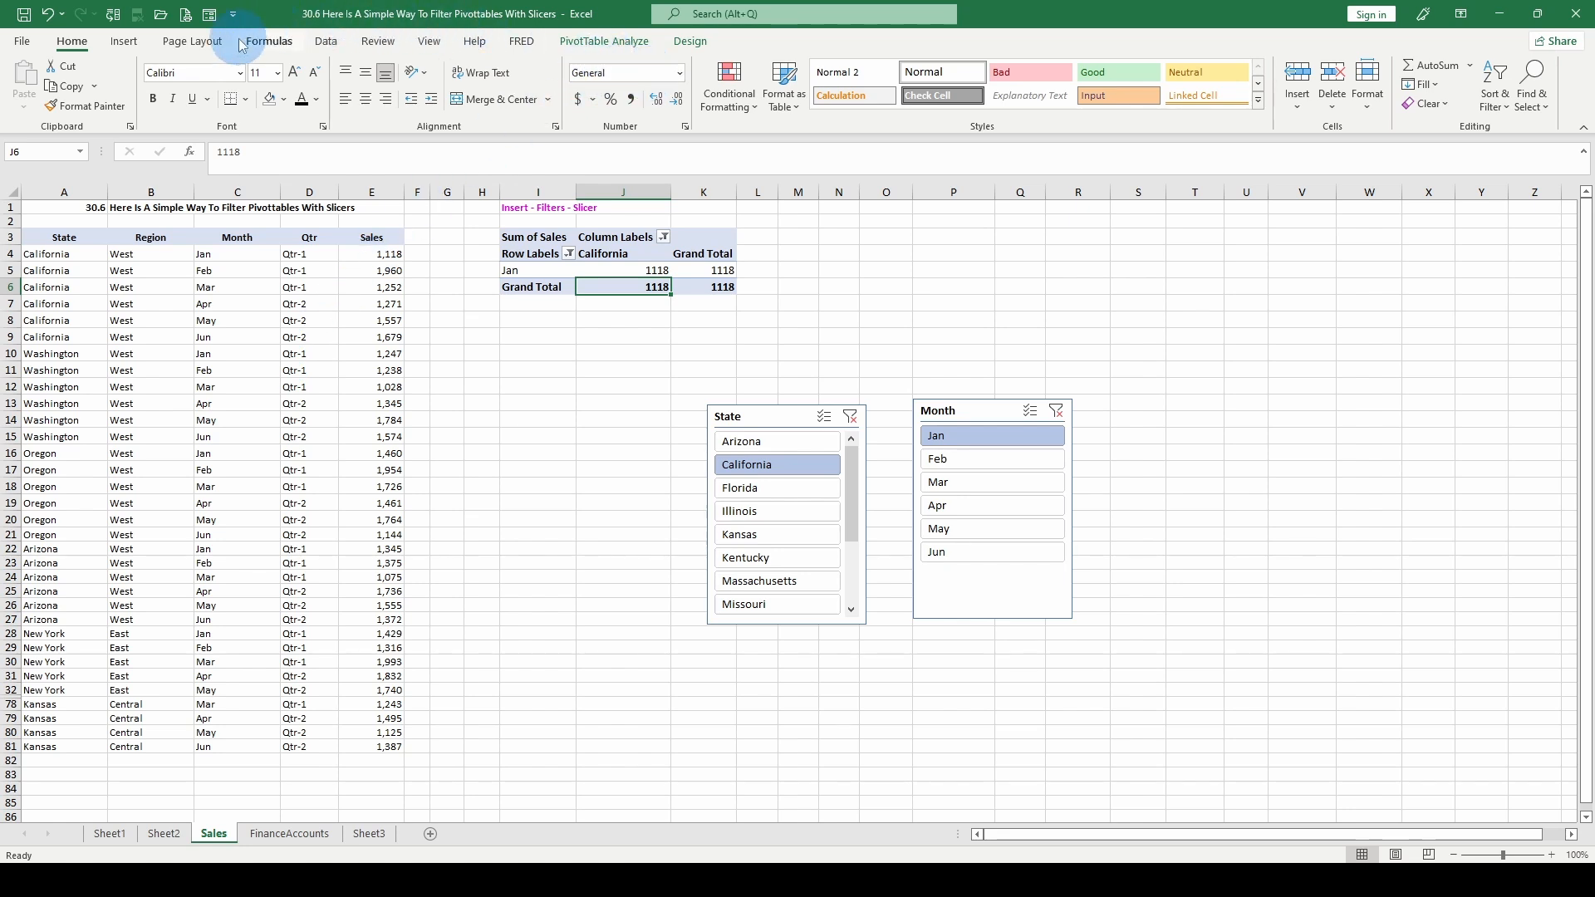
left_click(124, 41)
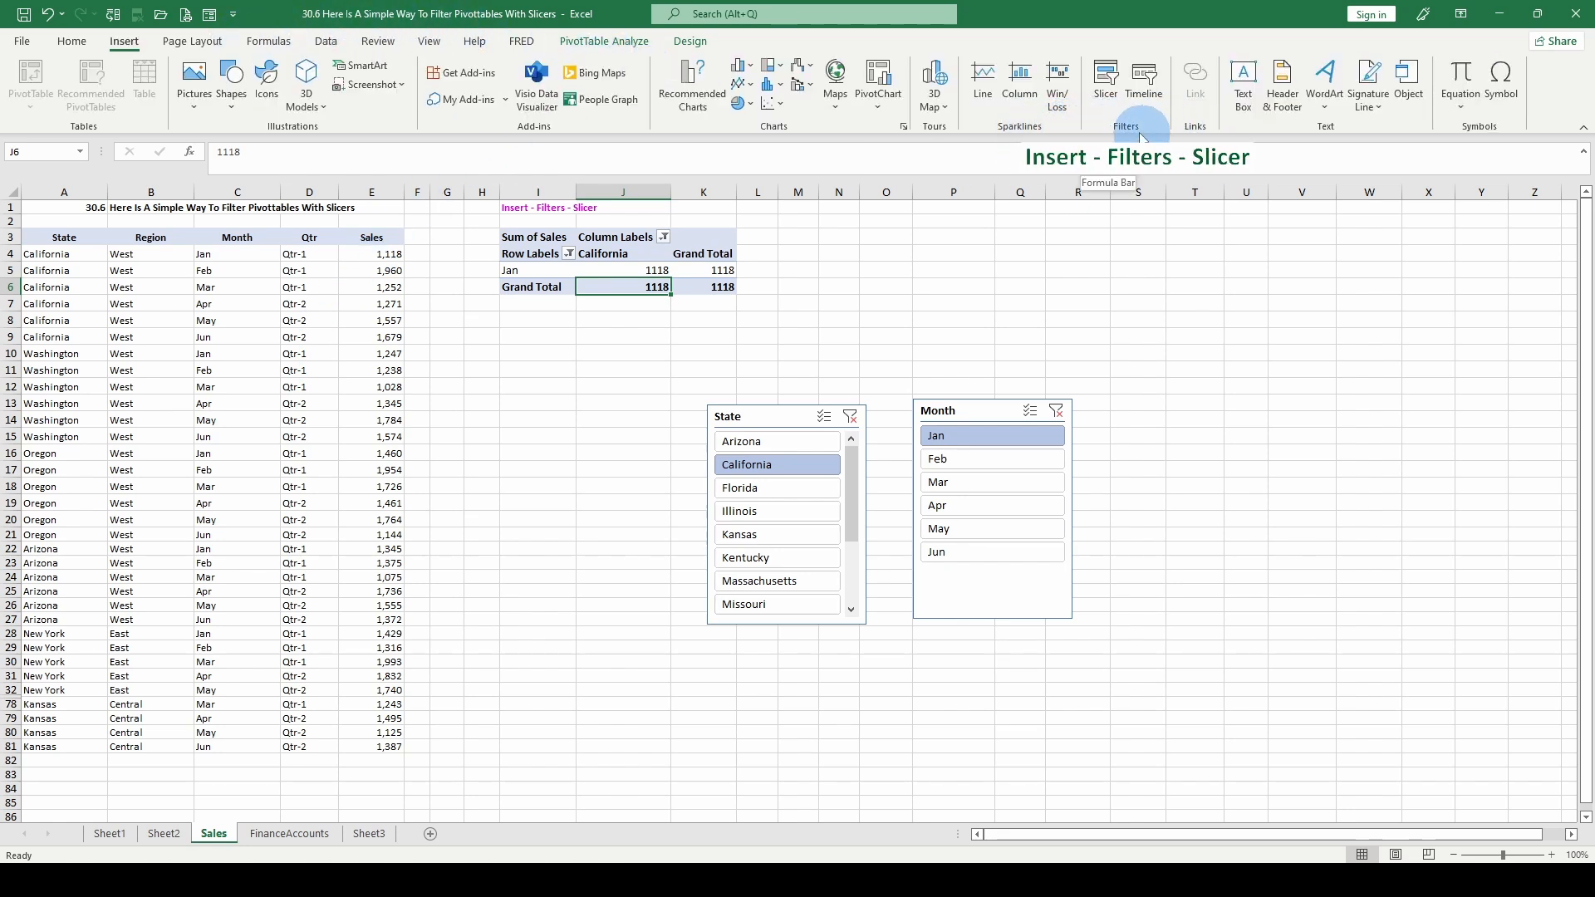
left_click(1106, 79)
left_click_drag(997, 268, 1185, 309)
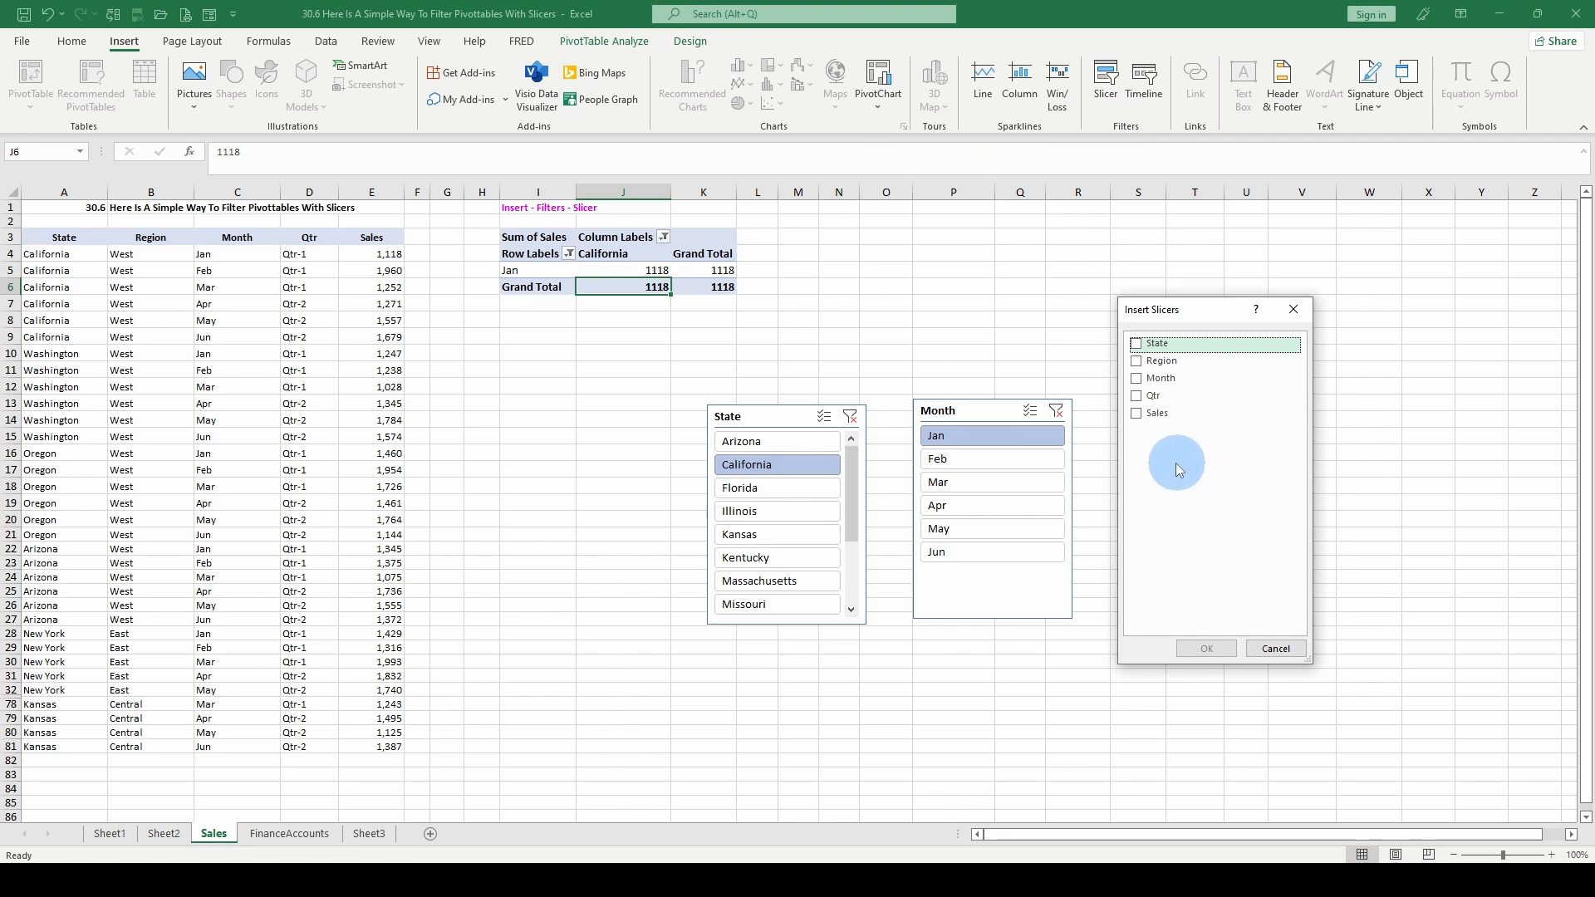
left_click(1158, 364)
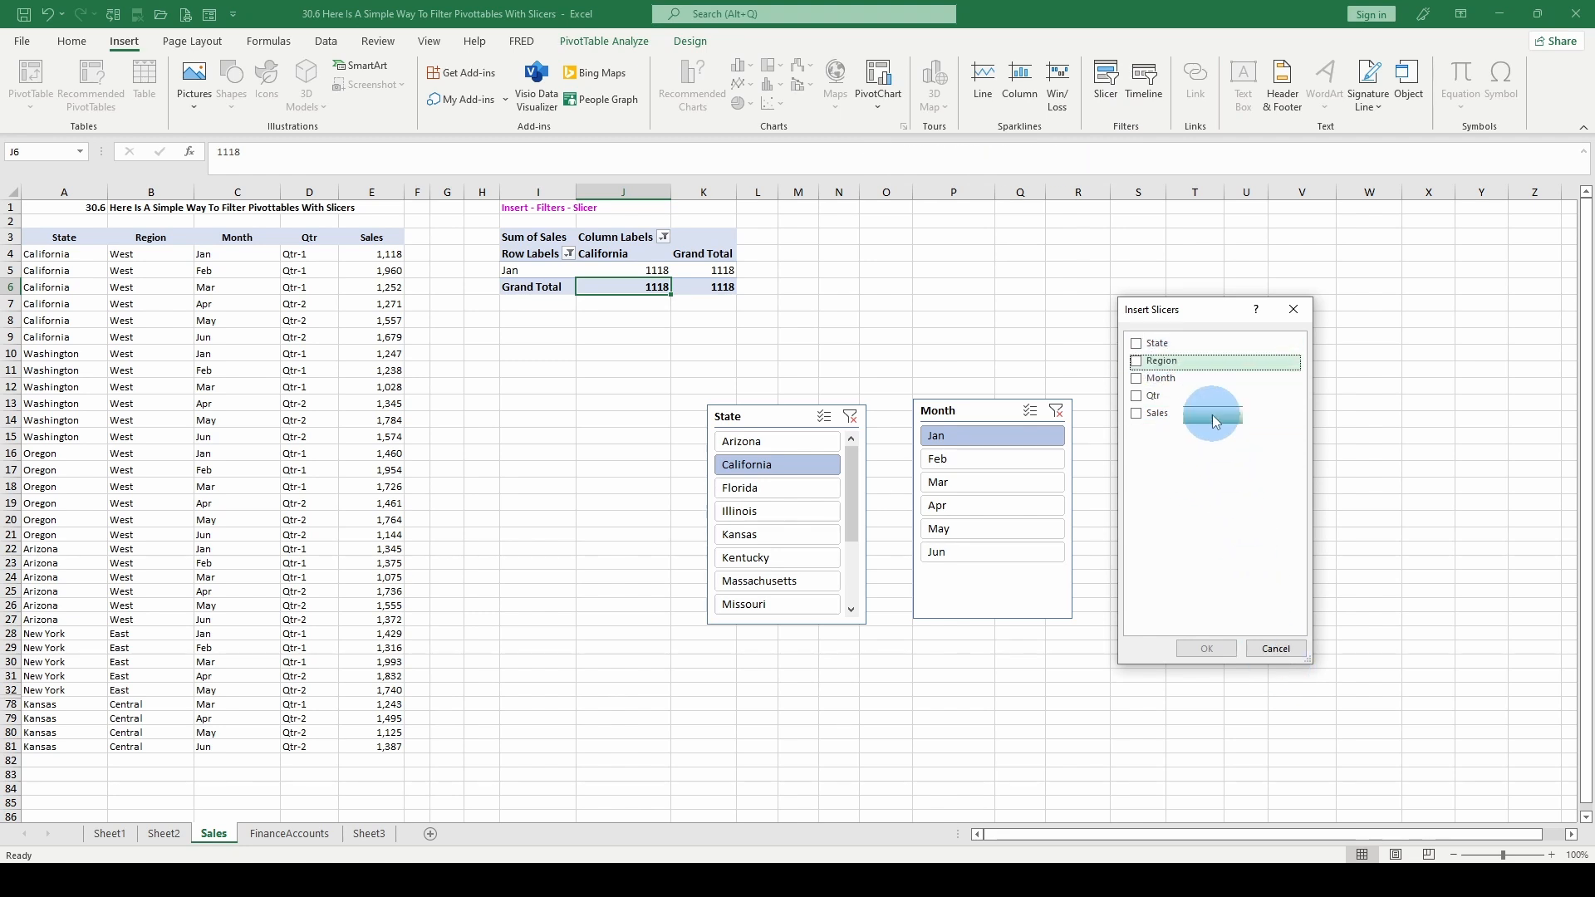
left_click(1136, 360)
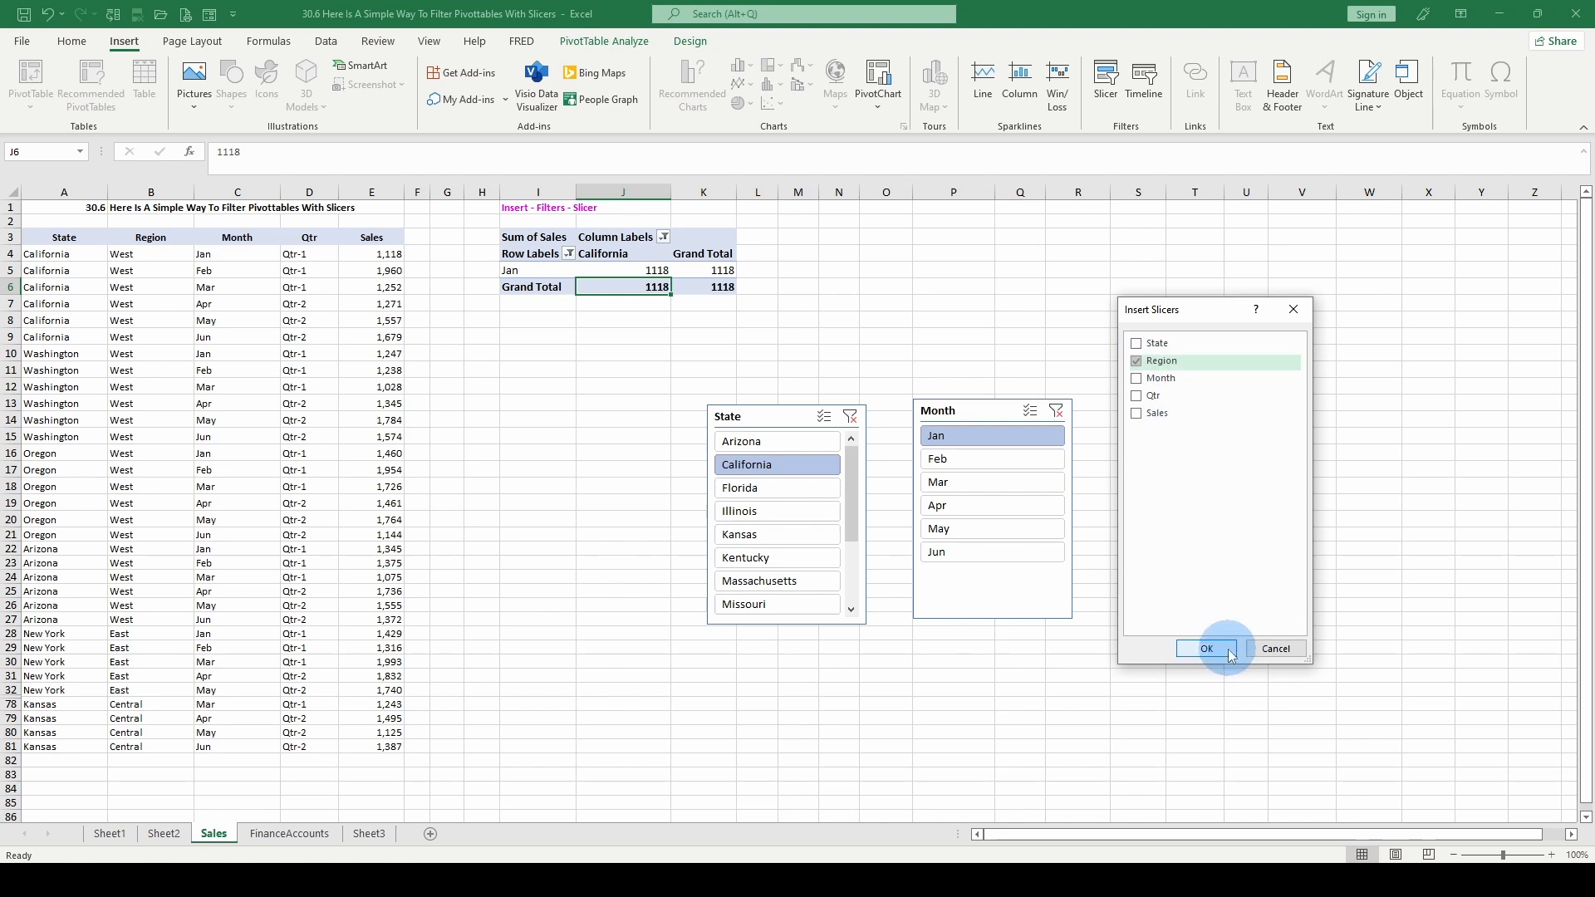
left_click(1227, 649)
left_click_drag(777, 415, 1126, 424)
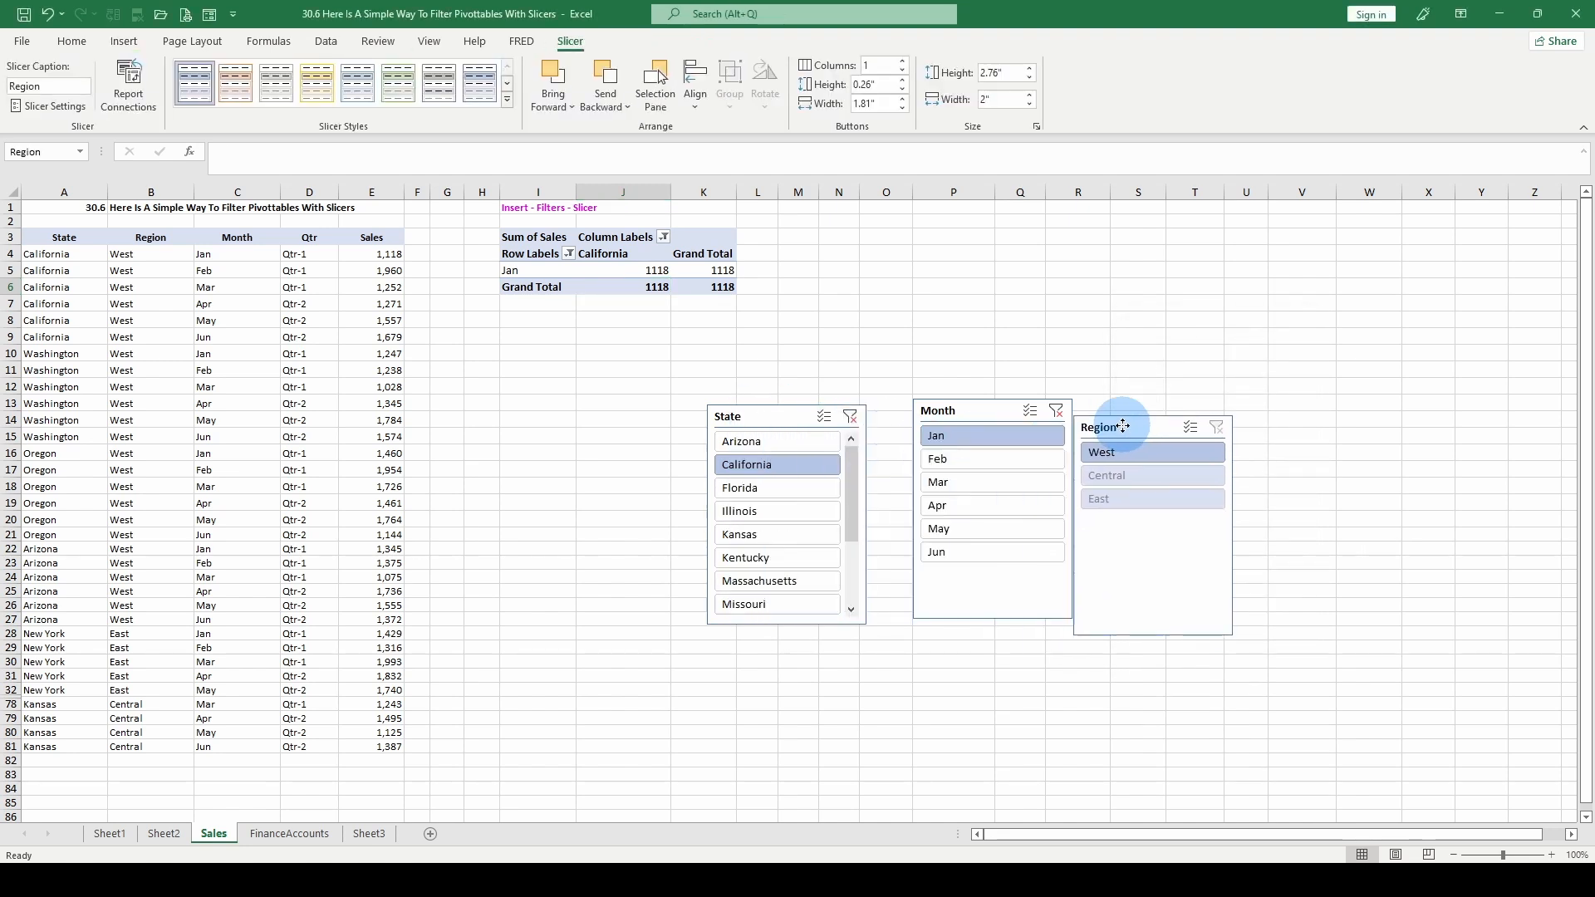
- Switch the Region slicer between Central and West, ending on East
left_click(1126, 472)
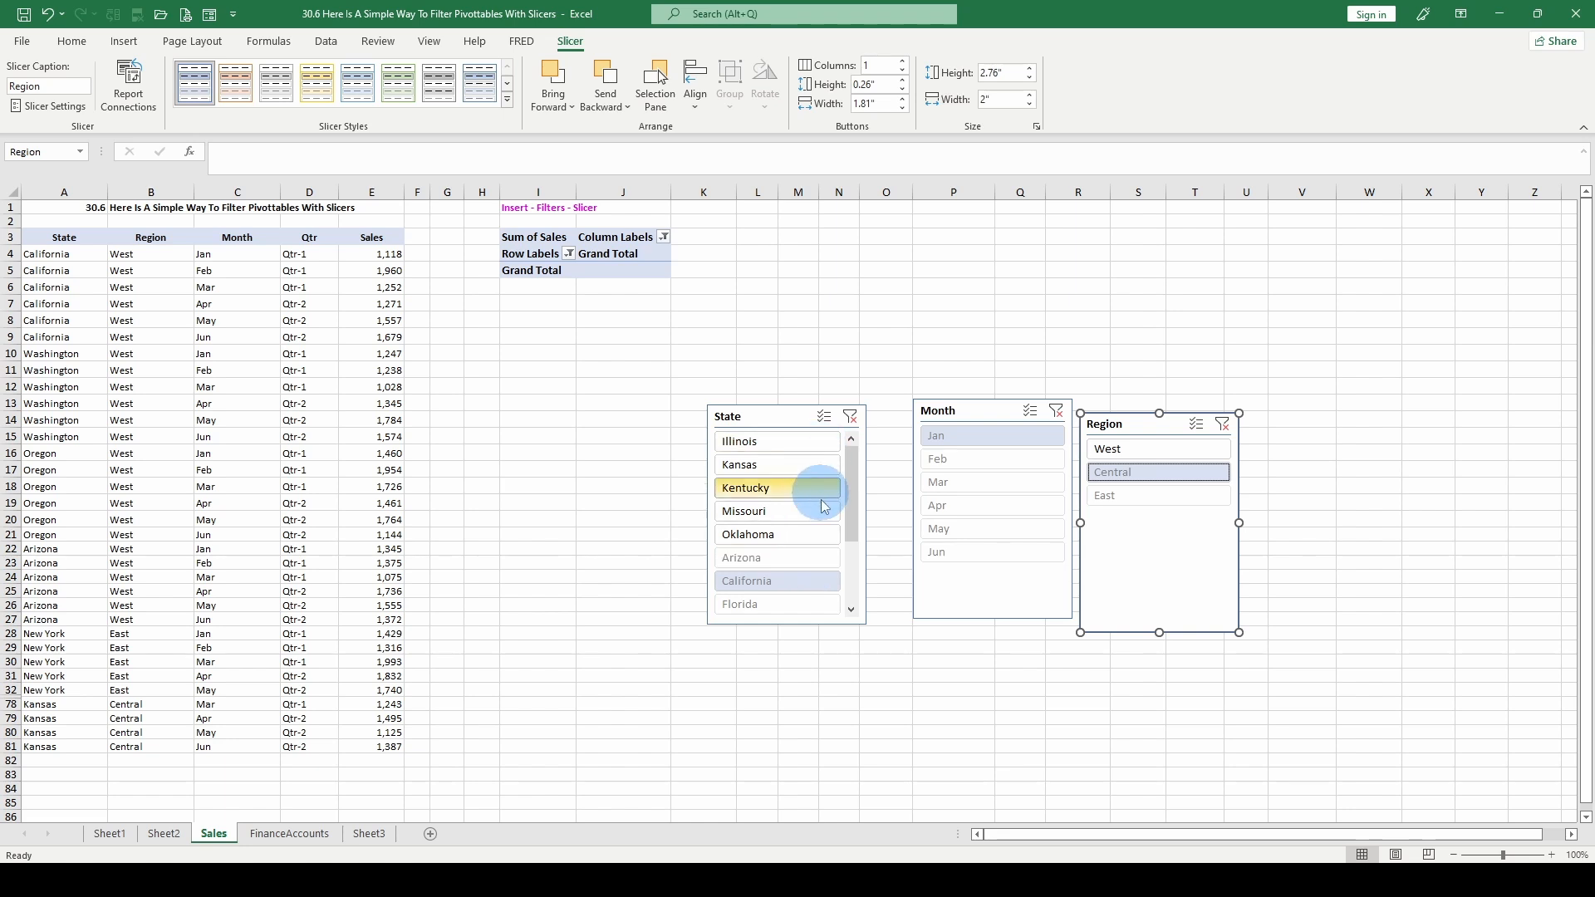
left_click(1103, 451)
left_click(1121, 473)
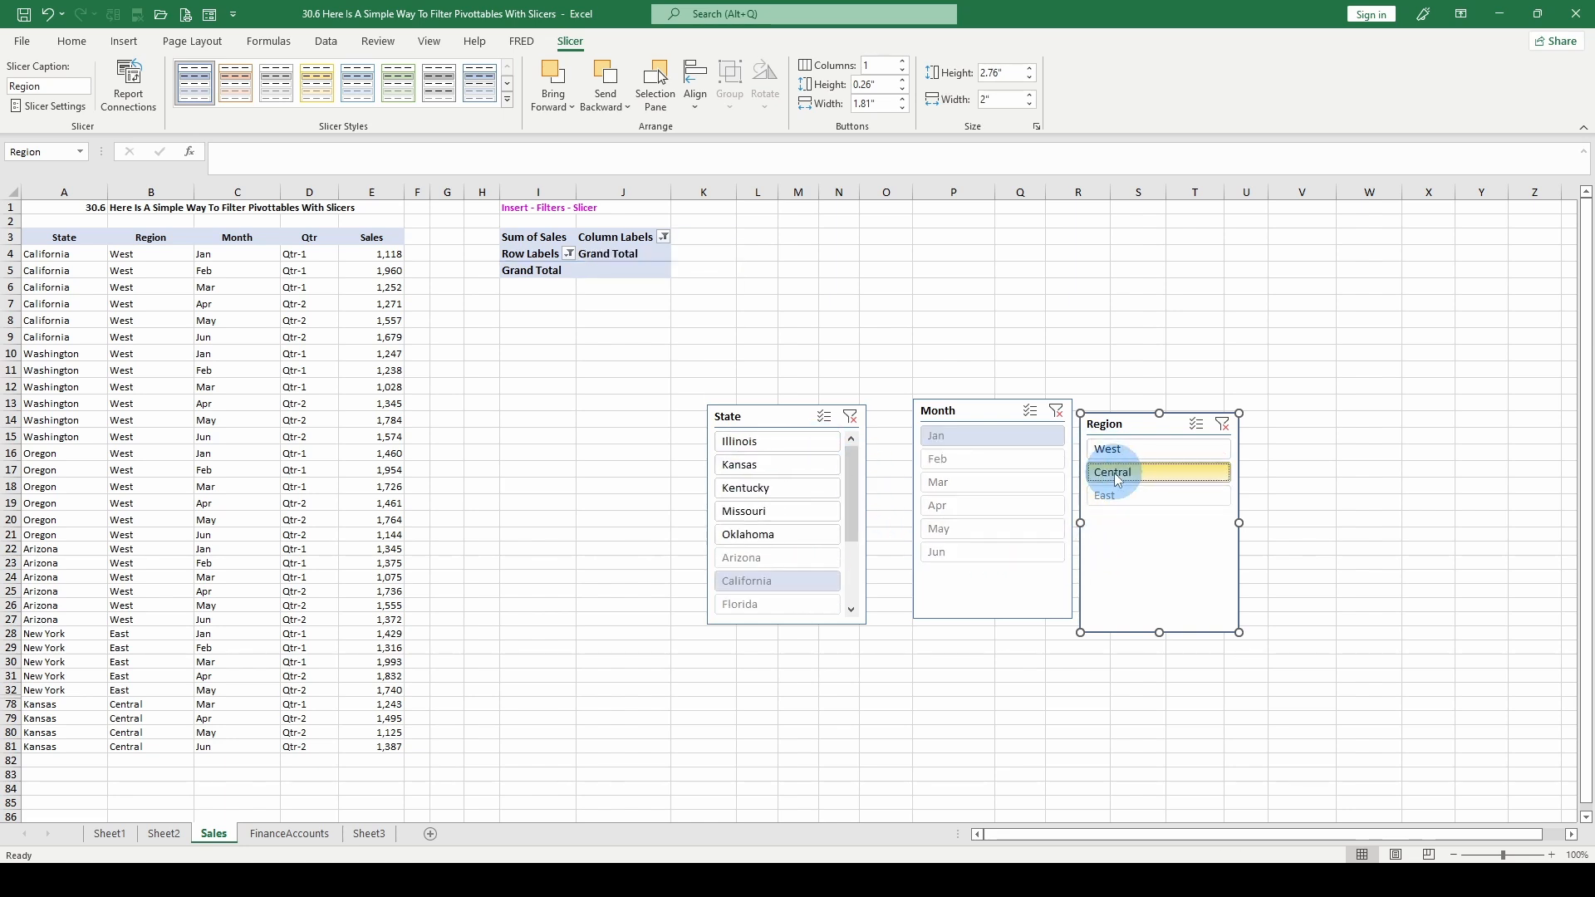
left_click(1126, 499)
- Filter the State slicer to Florida, Massachusetts, New Jersey and New York
left_click(751, 451)
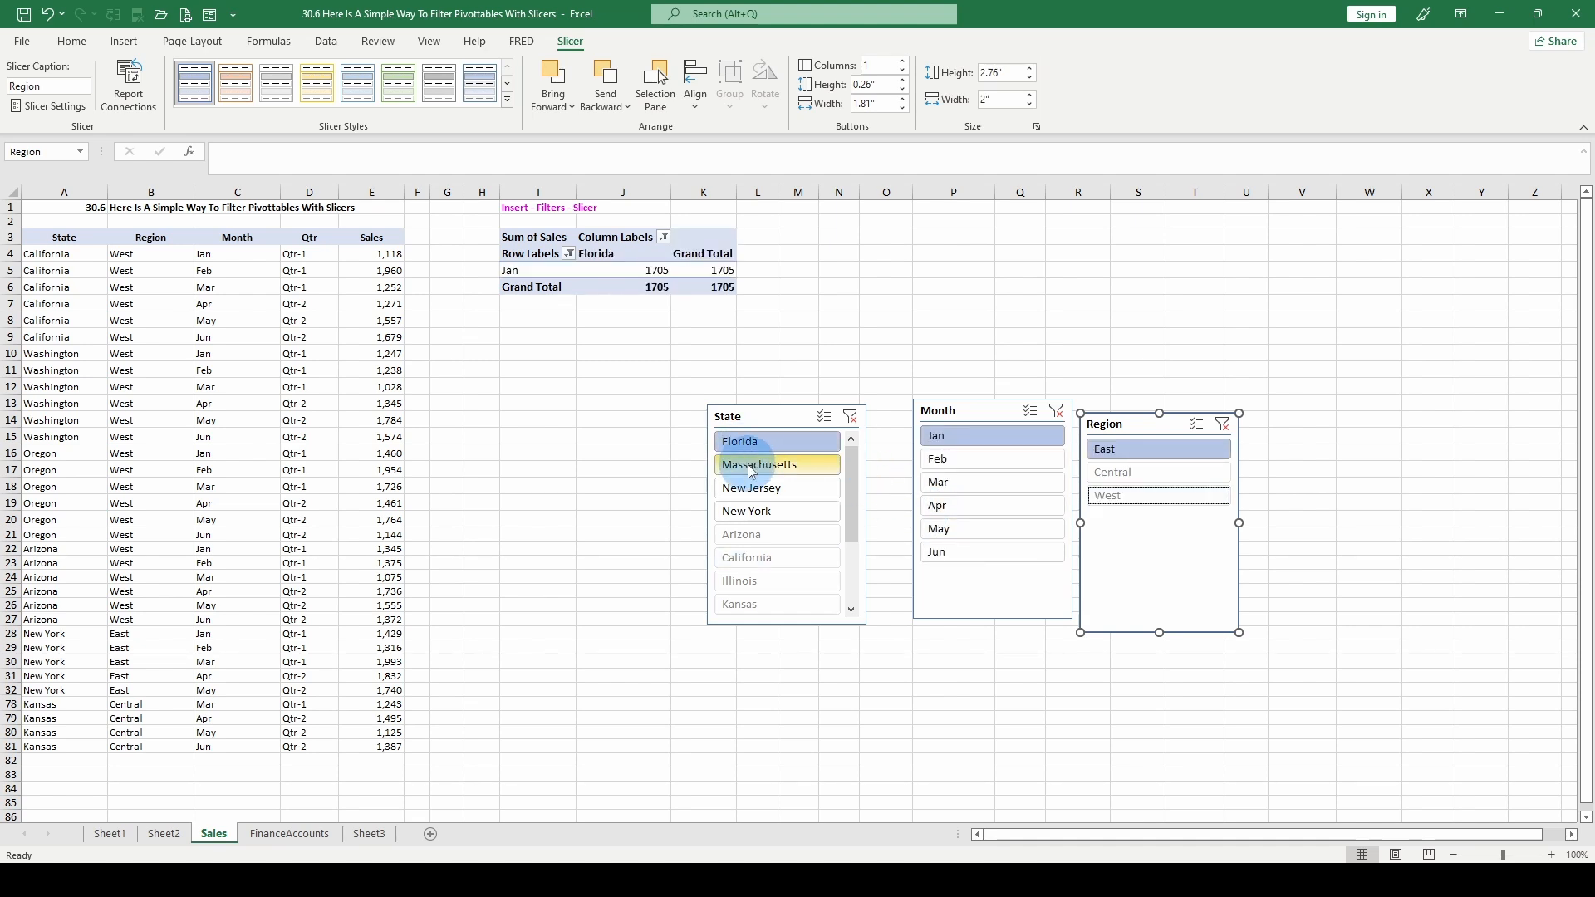
left_click(750, 467)
left_click(762, 490)
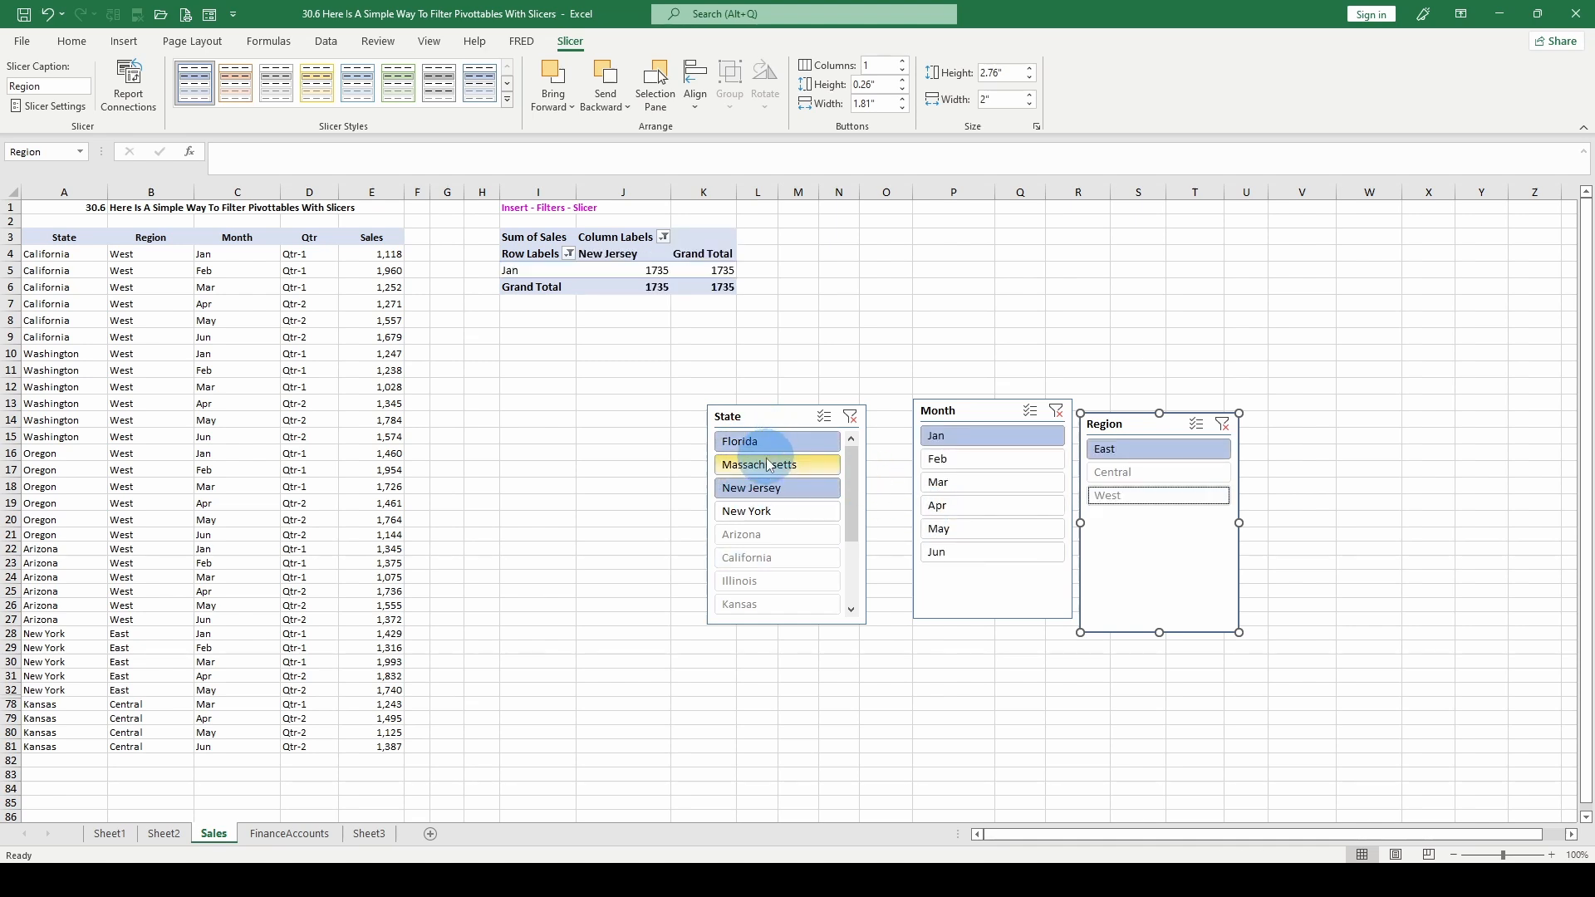
left_click(777, 511, "ctrl")
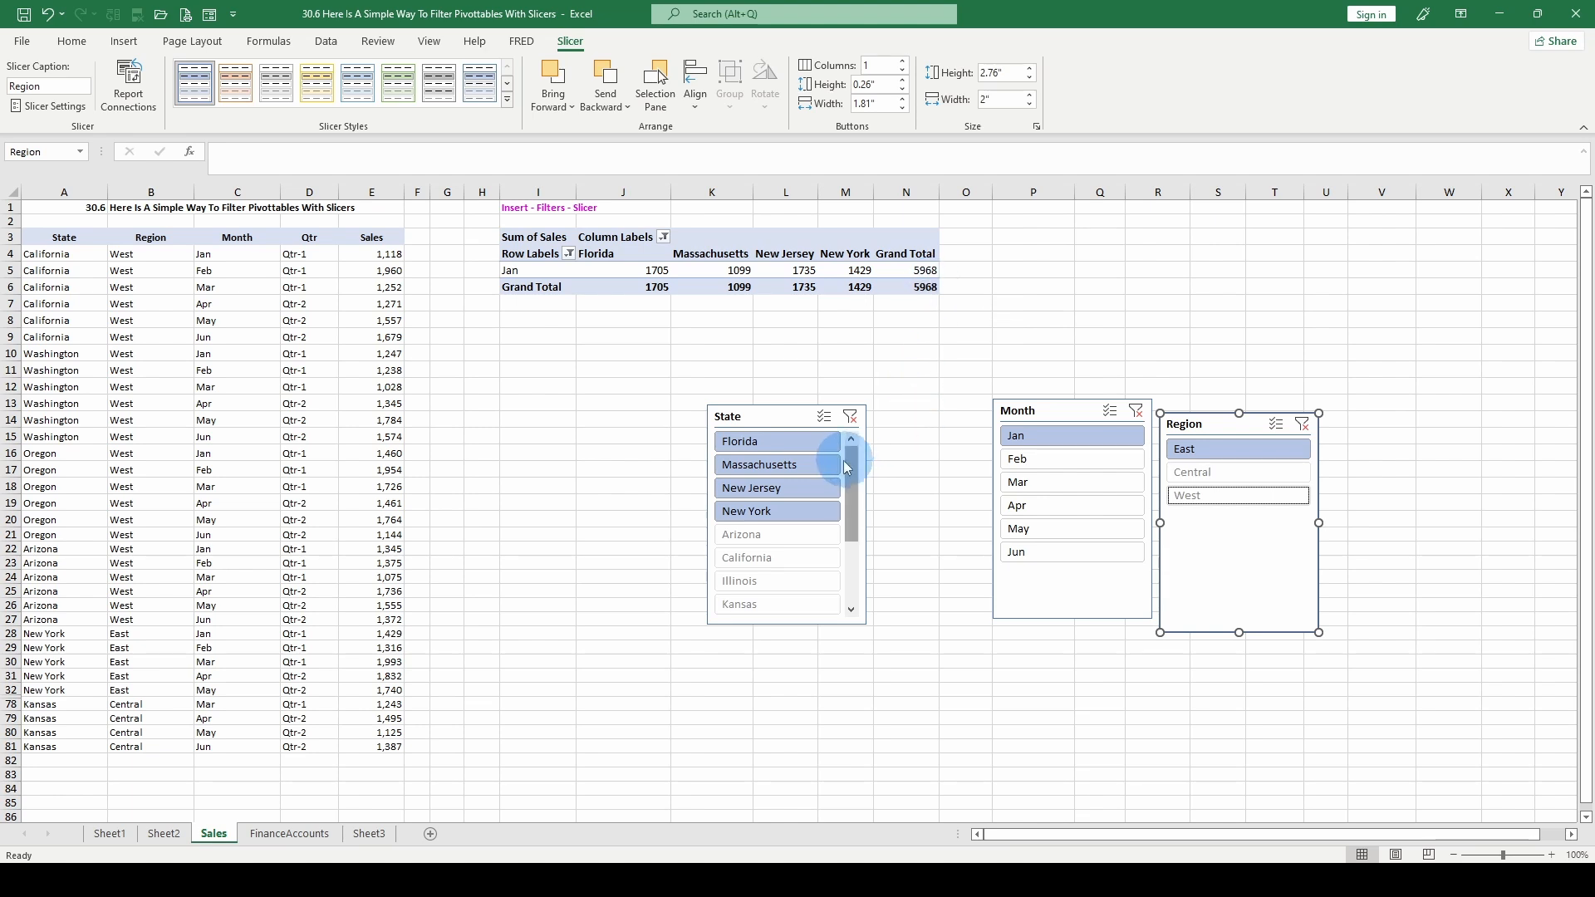
- Filter the pivot table to the West region with Arizona, California, Oregon and Washington selected
left_click(818, 464)
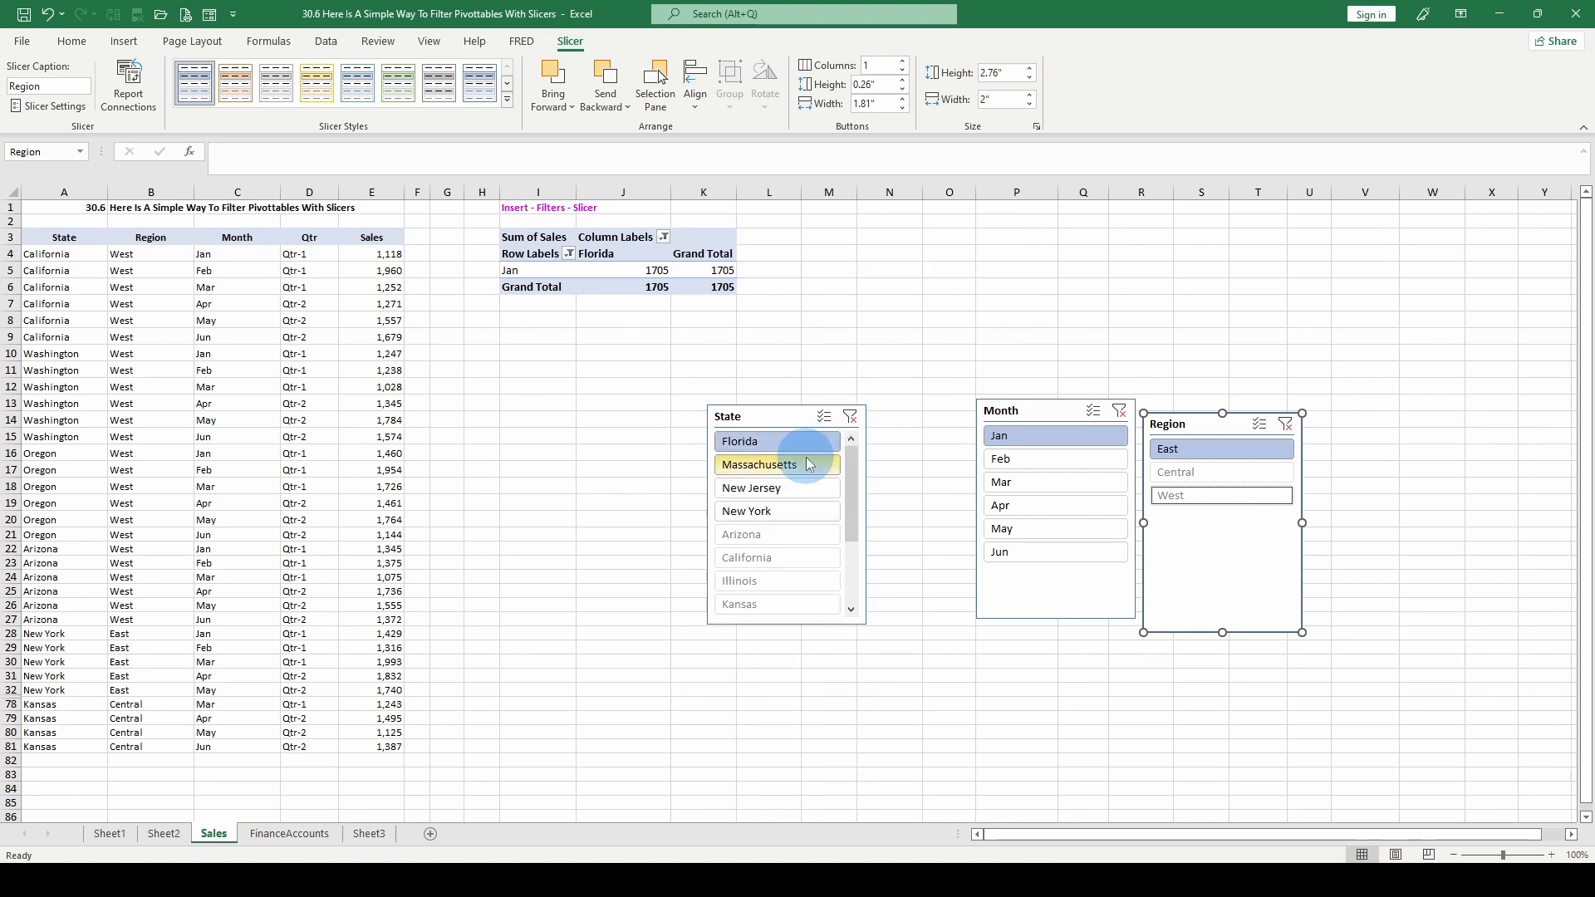
left_click(771, 511)
left_click(1175, 471)
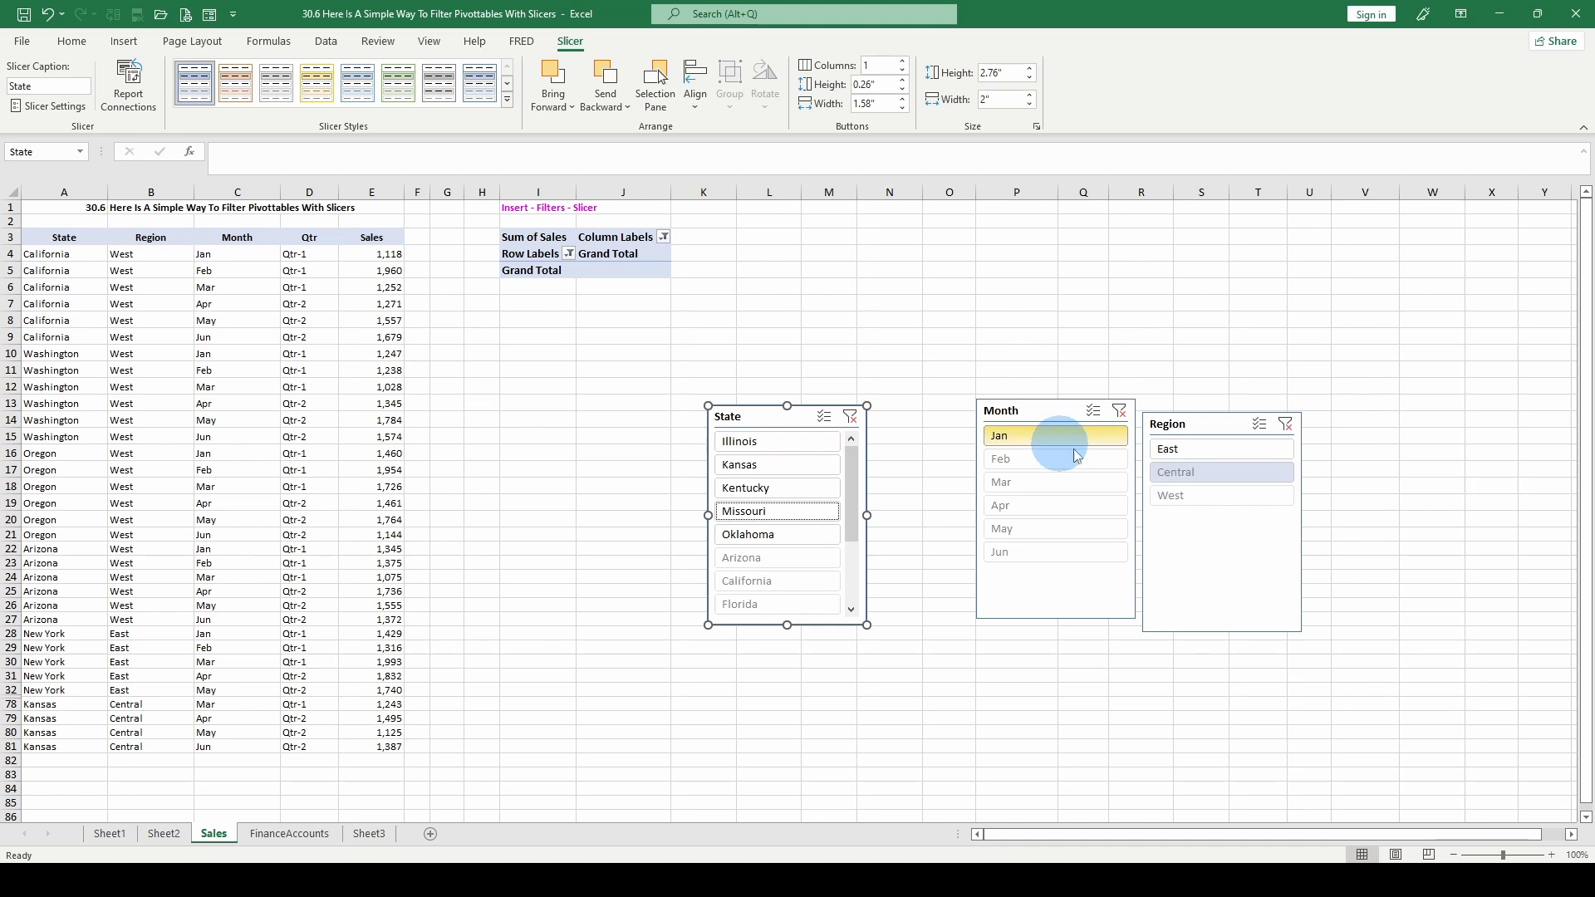
left_click(1179, 497, "ctrl")
left_click(1183, 505)
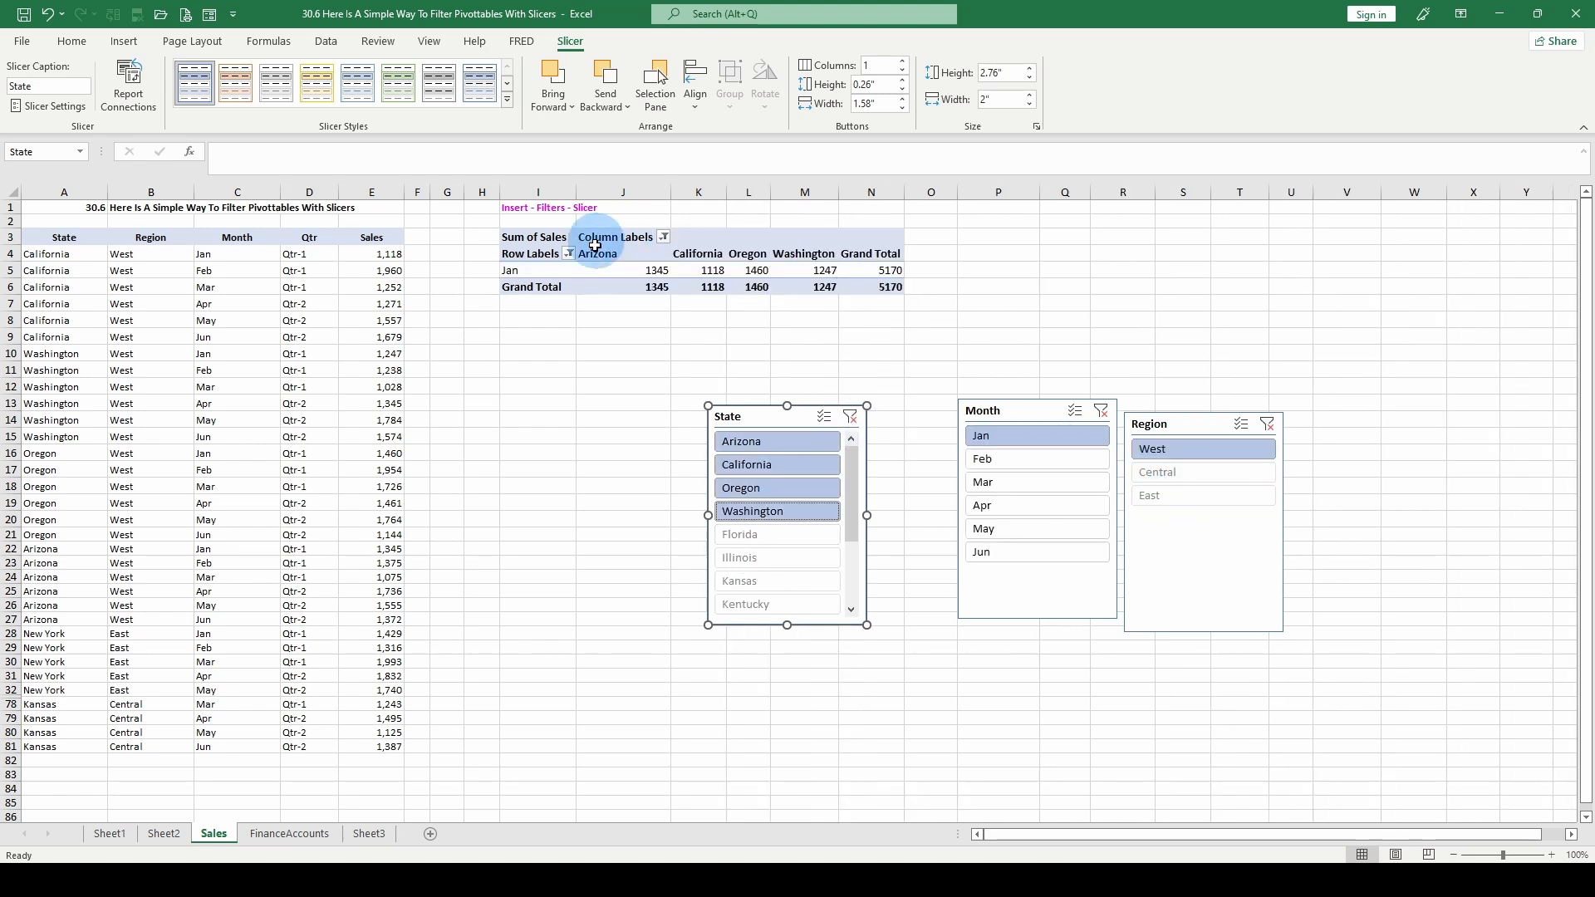
- Insert a column PivotChart from the filtered pivot table and move it below the table
left_click(636, 265)
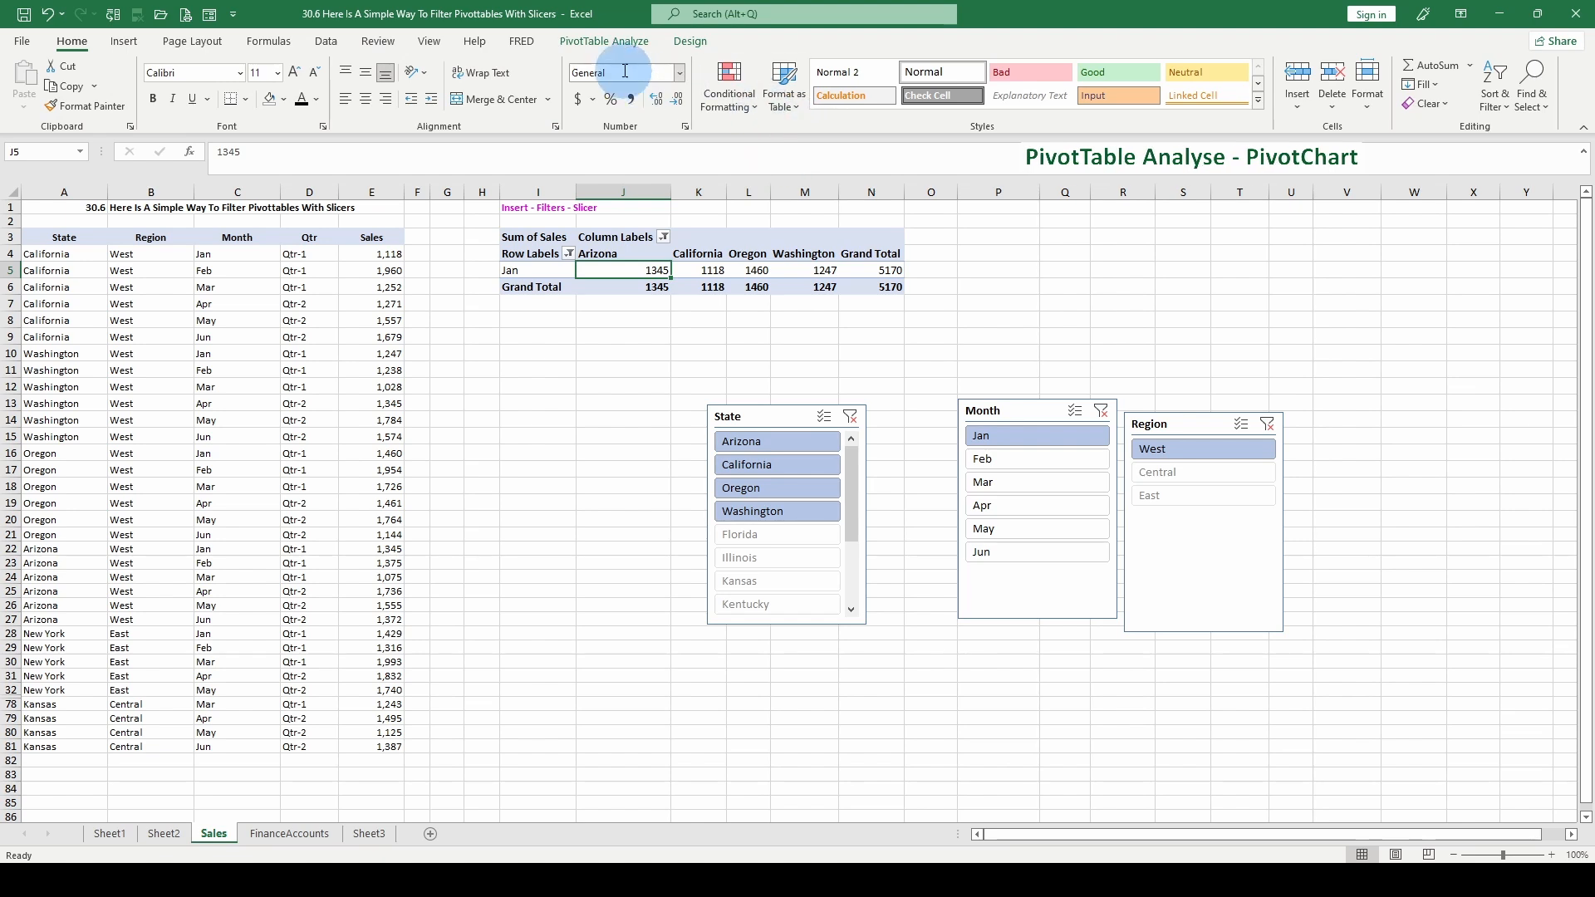
left_click(586, 43)
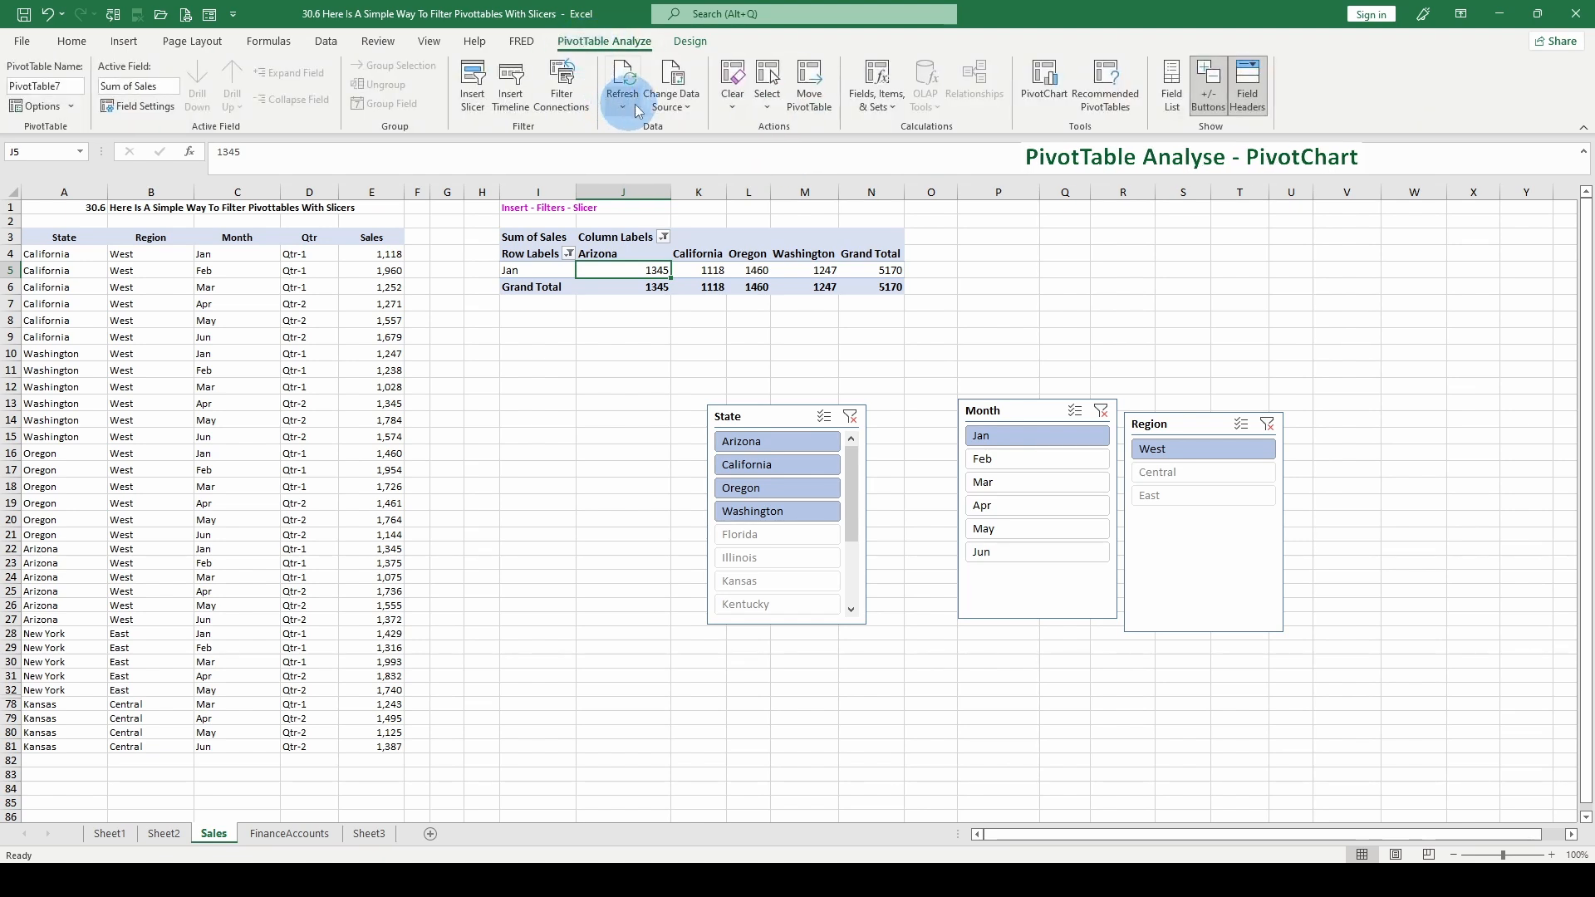
left_click(1047, 87)
mouse_move(690, 387)
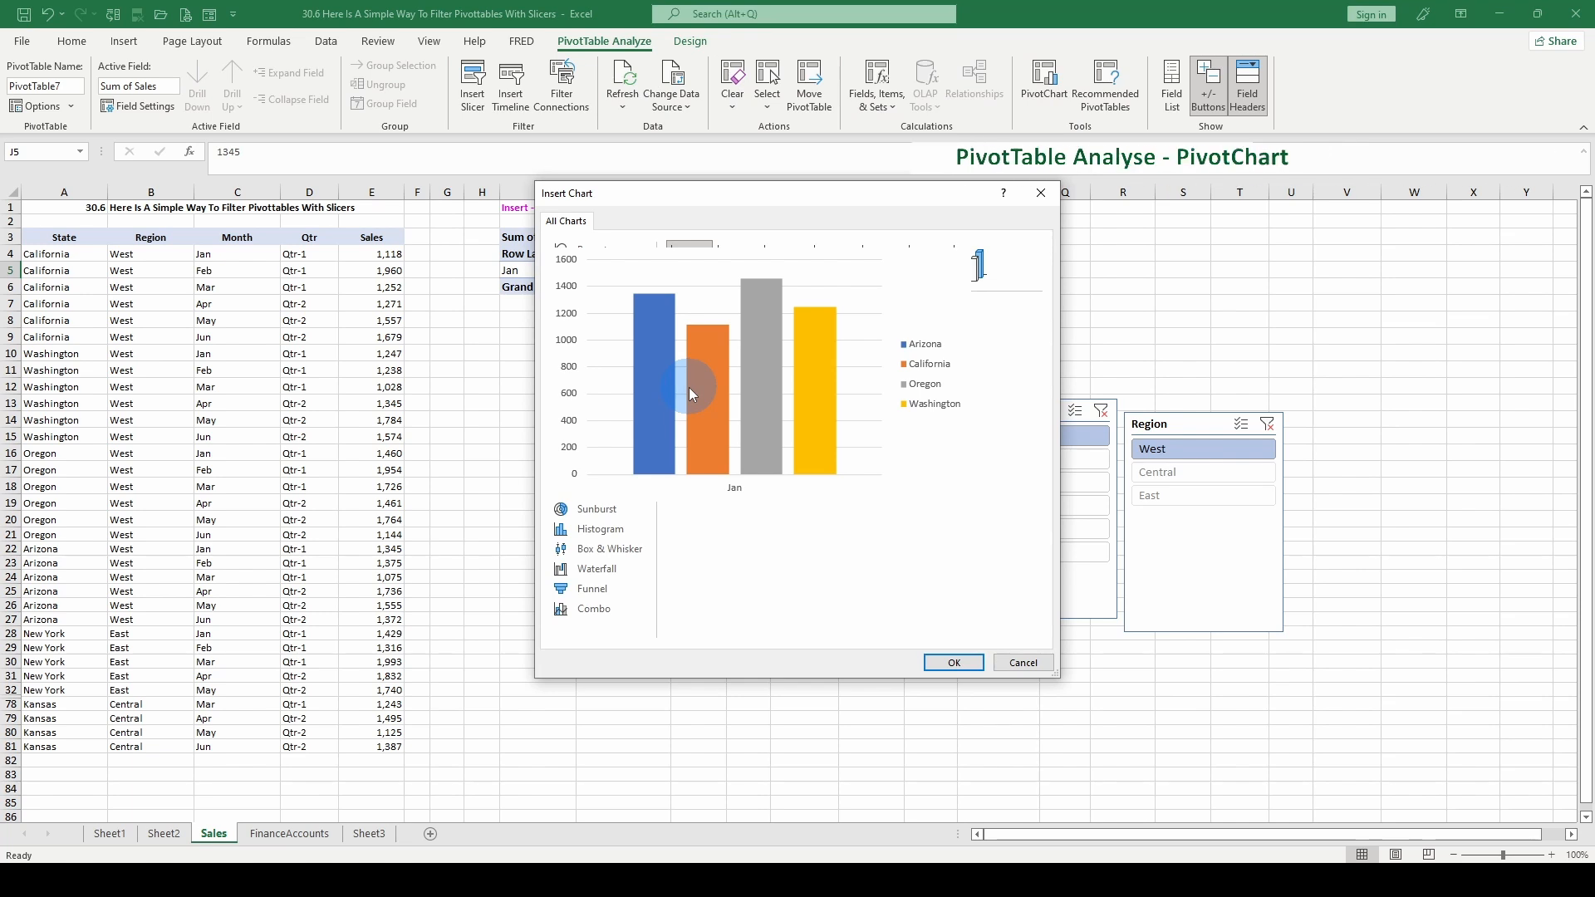
left_click(953, 663)
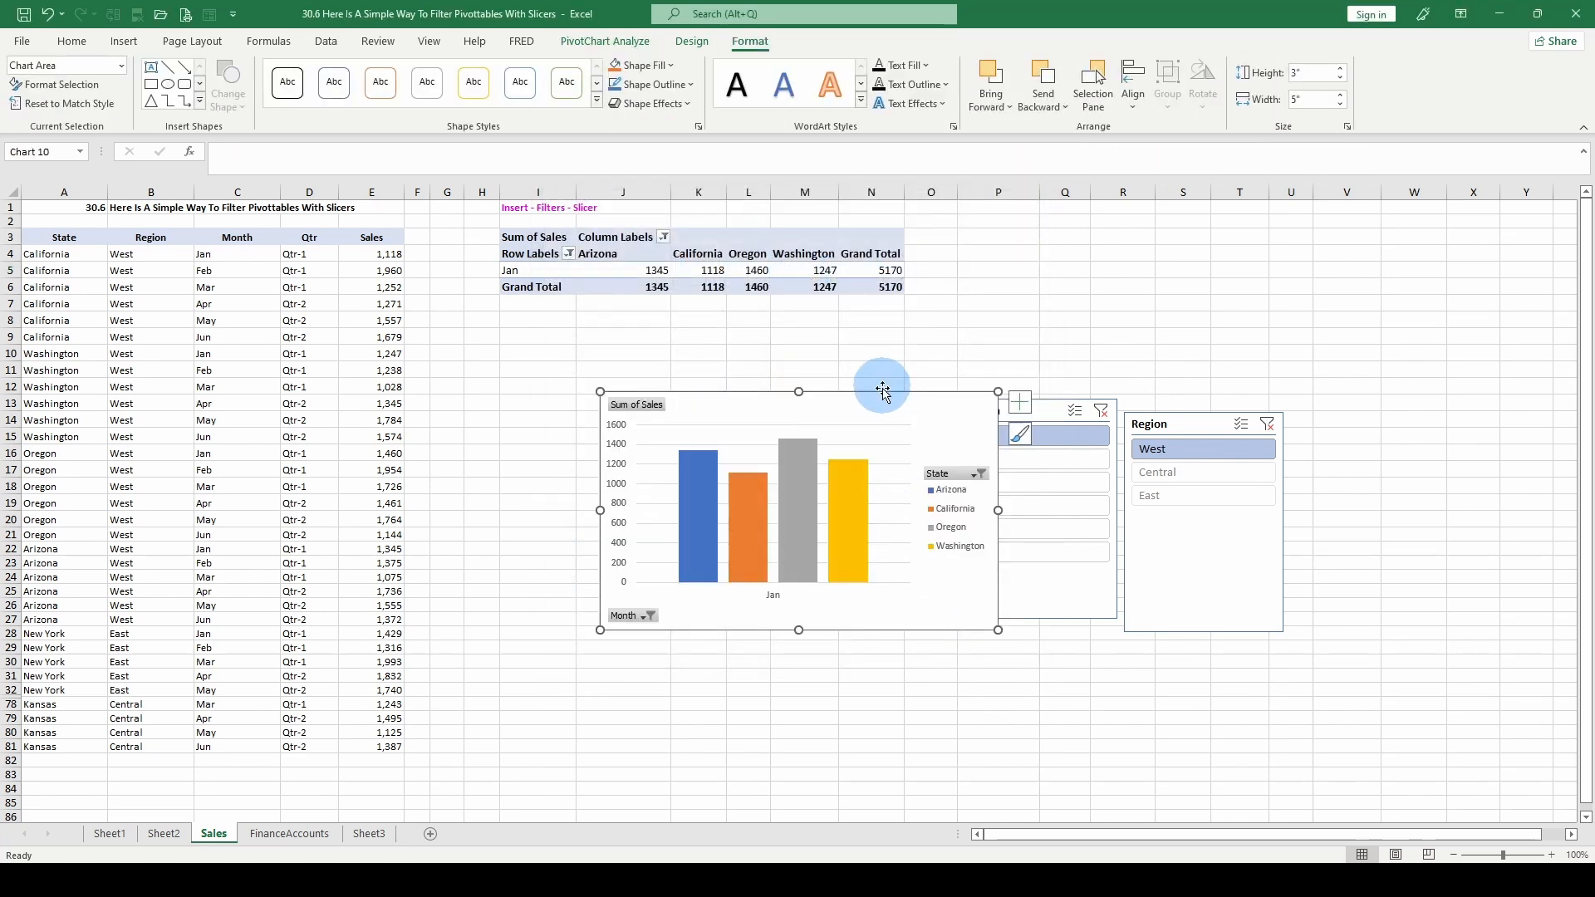
left_click_drag(781, 407, 658, 402)
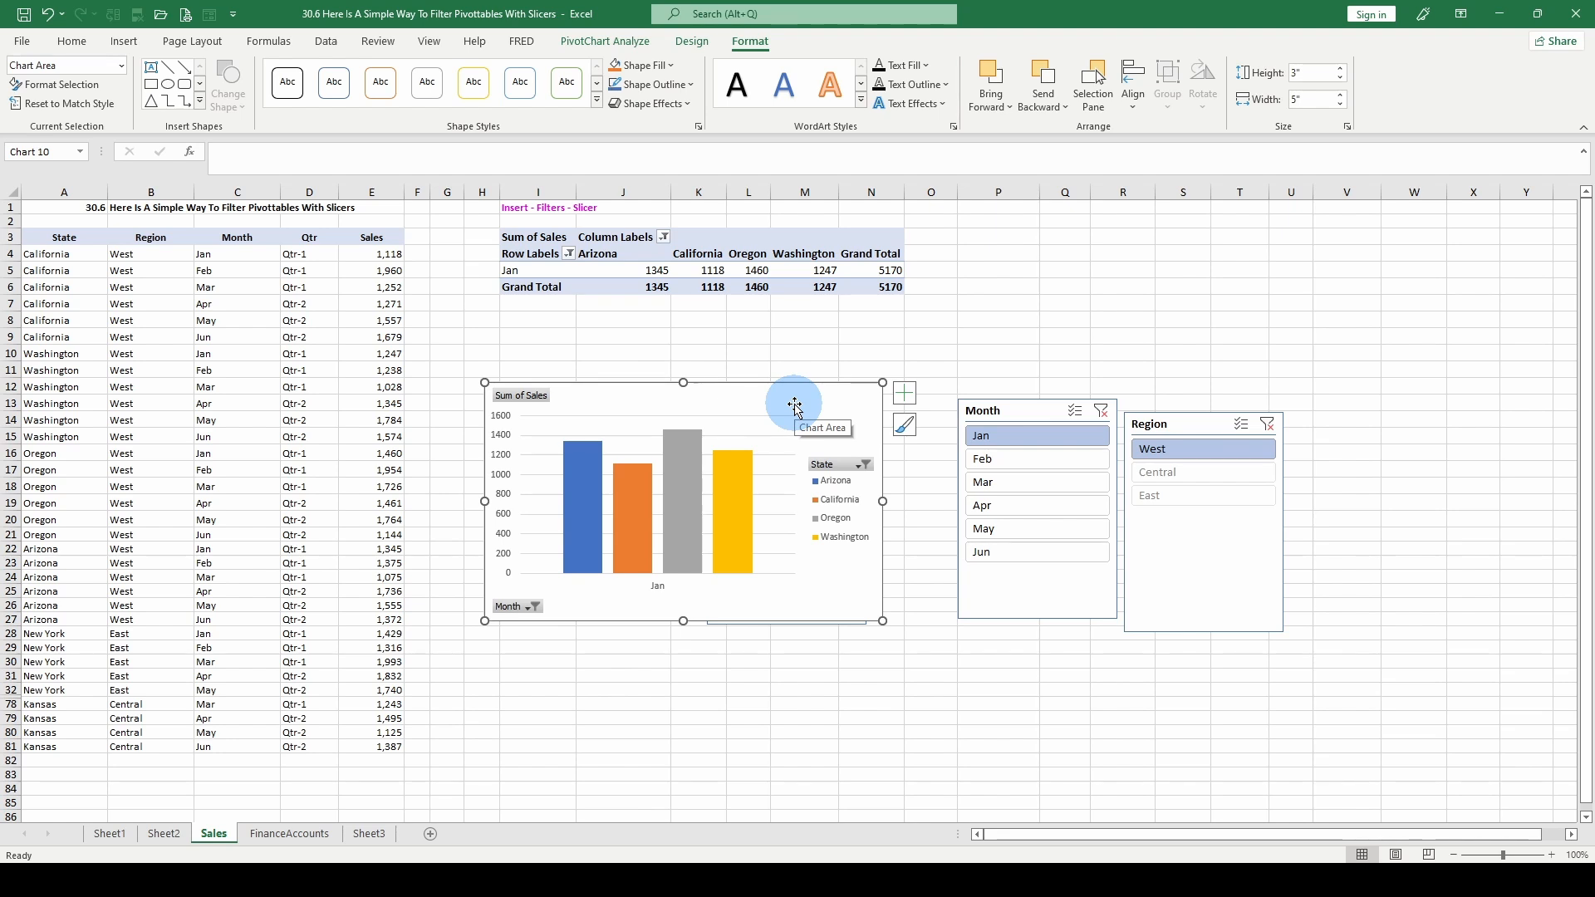
left_click_drag(749, 397, 693, 659)
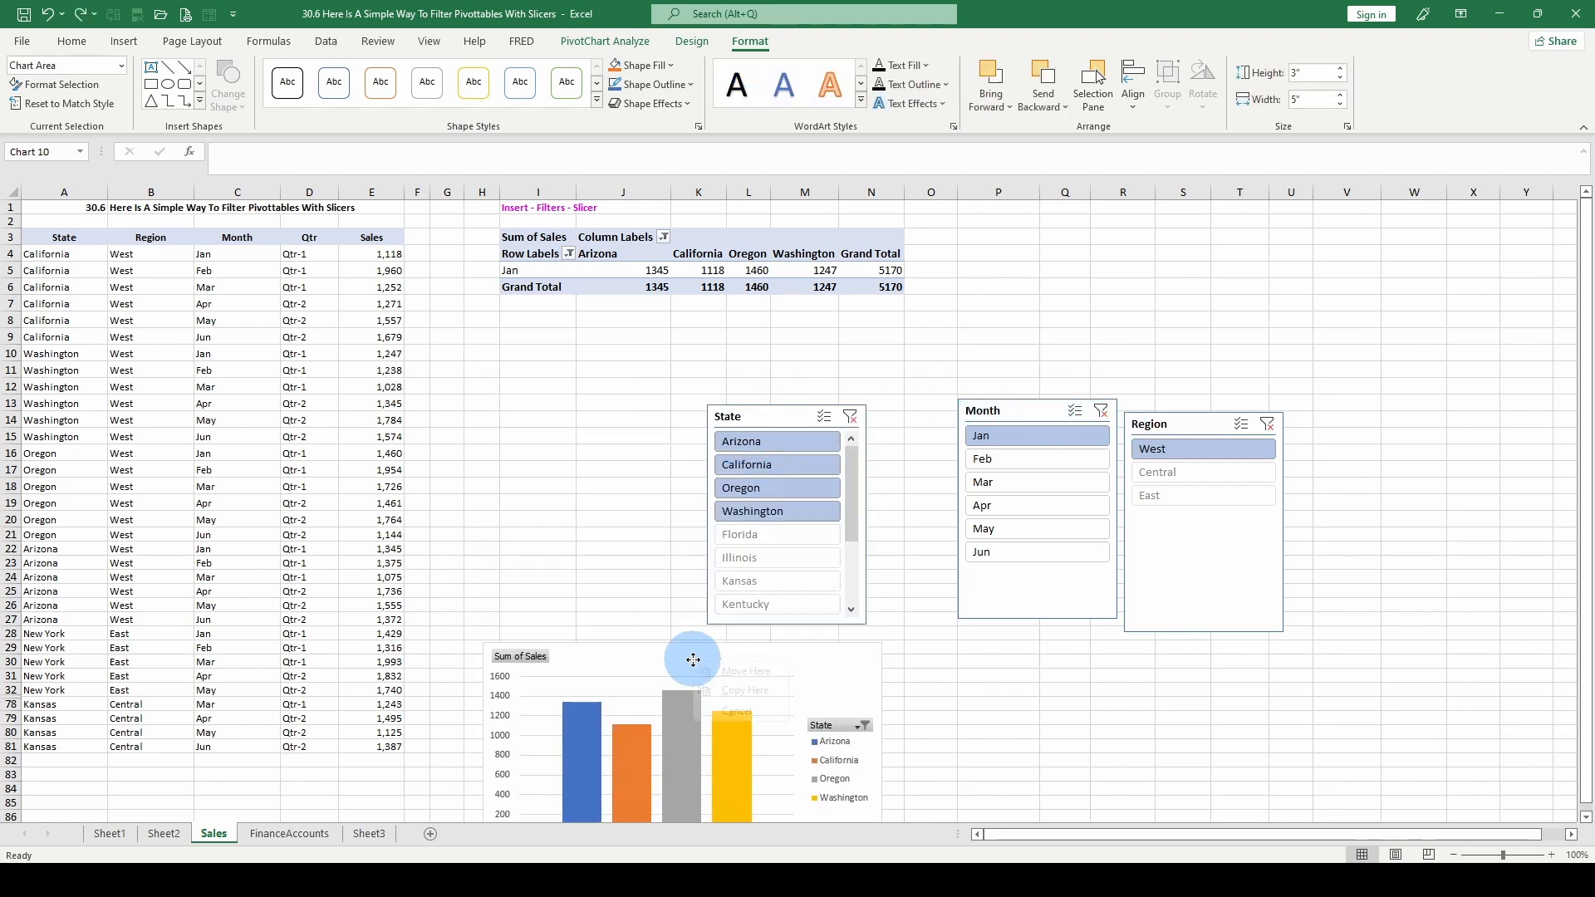
- Remove the Region slicer from the Sales sheet
left_click(1186, 427)
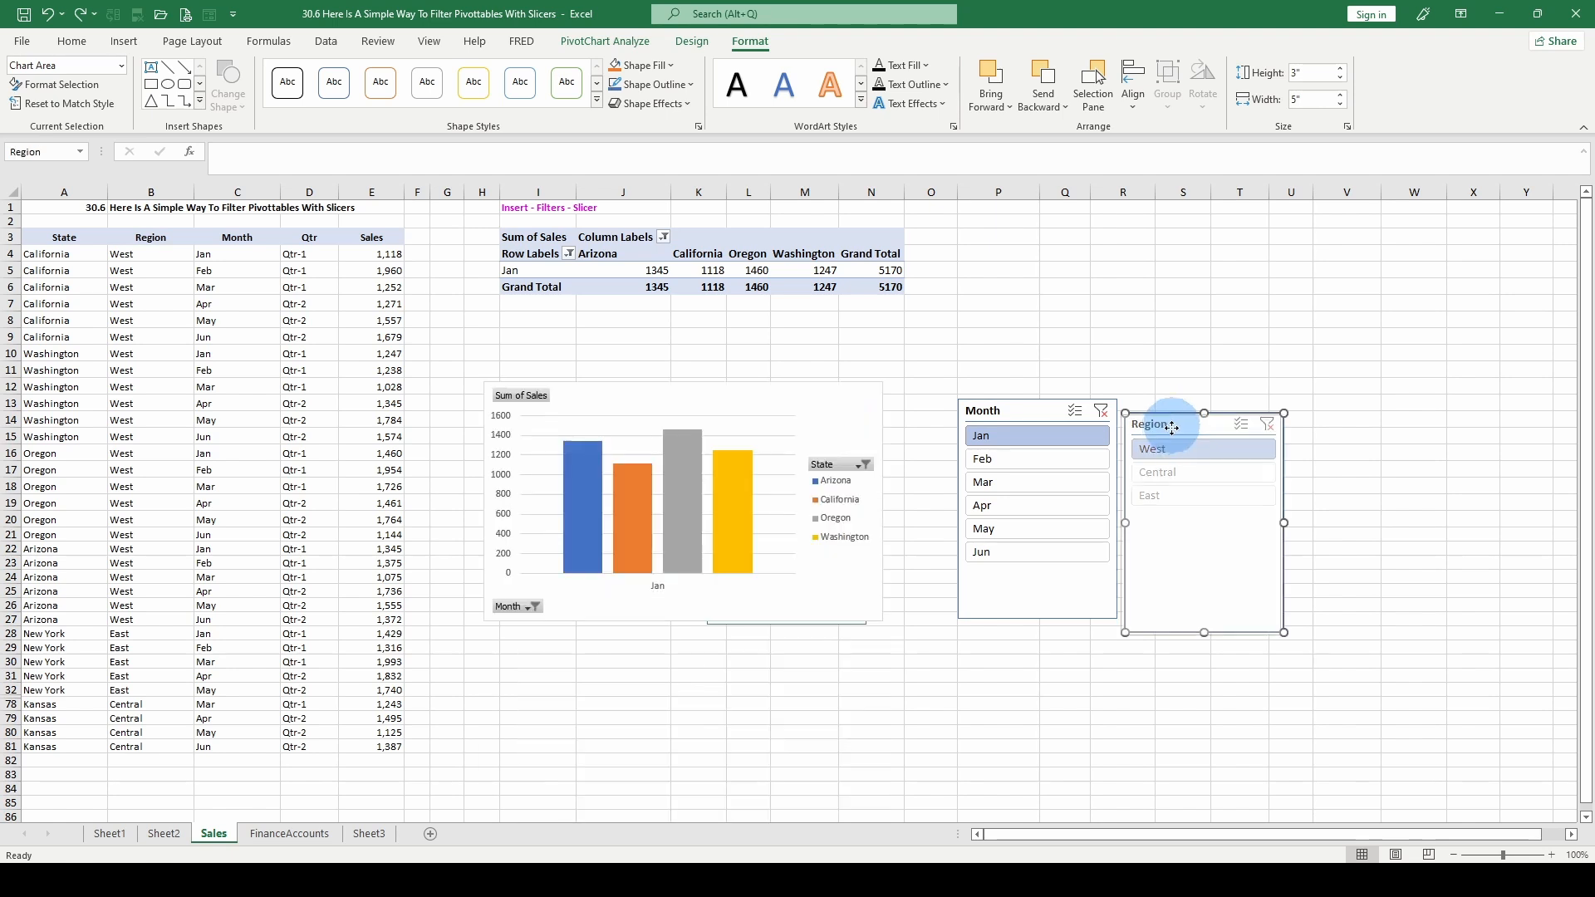
left_click(1235, 540)
right_click(1228, 451)
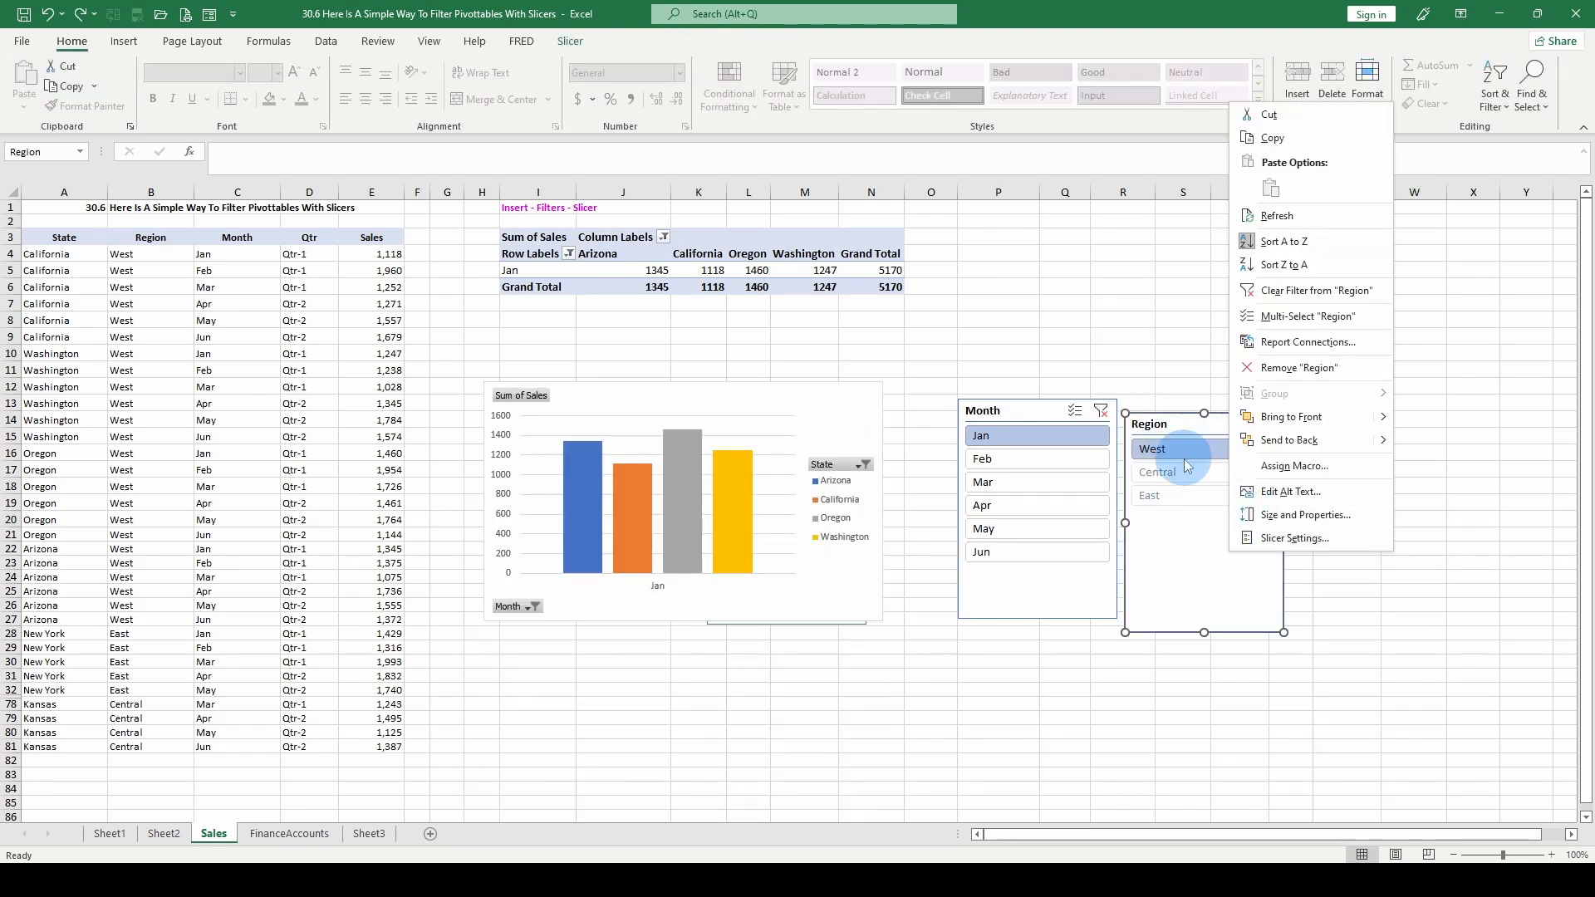
left_click(1300, 368)
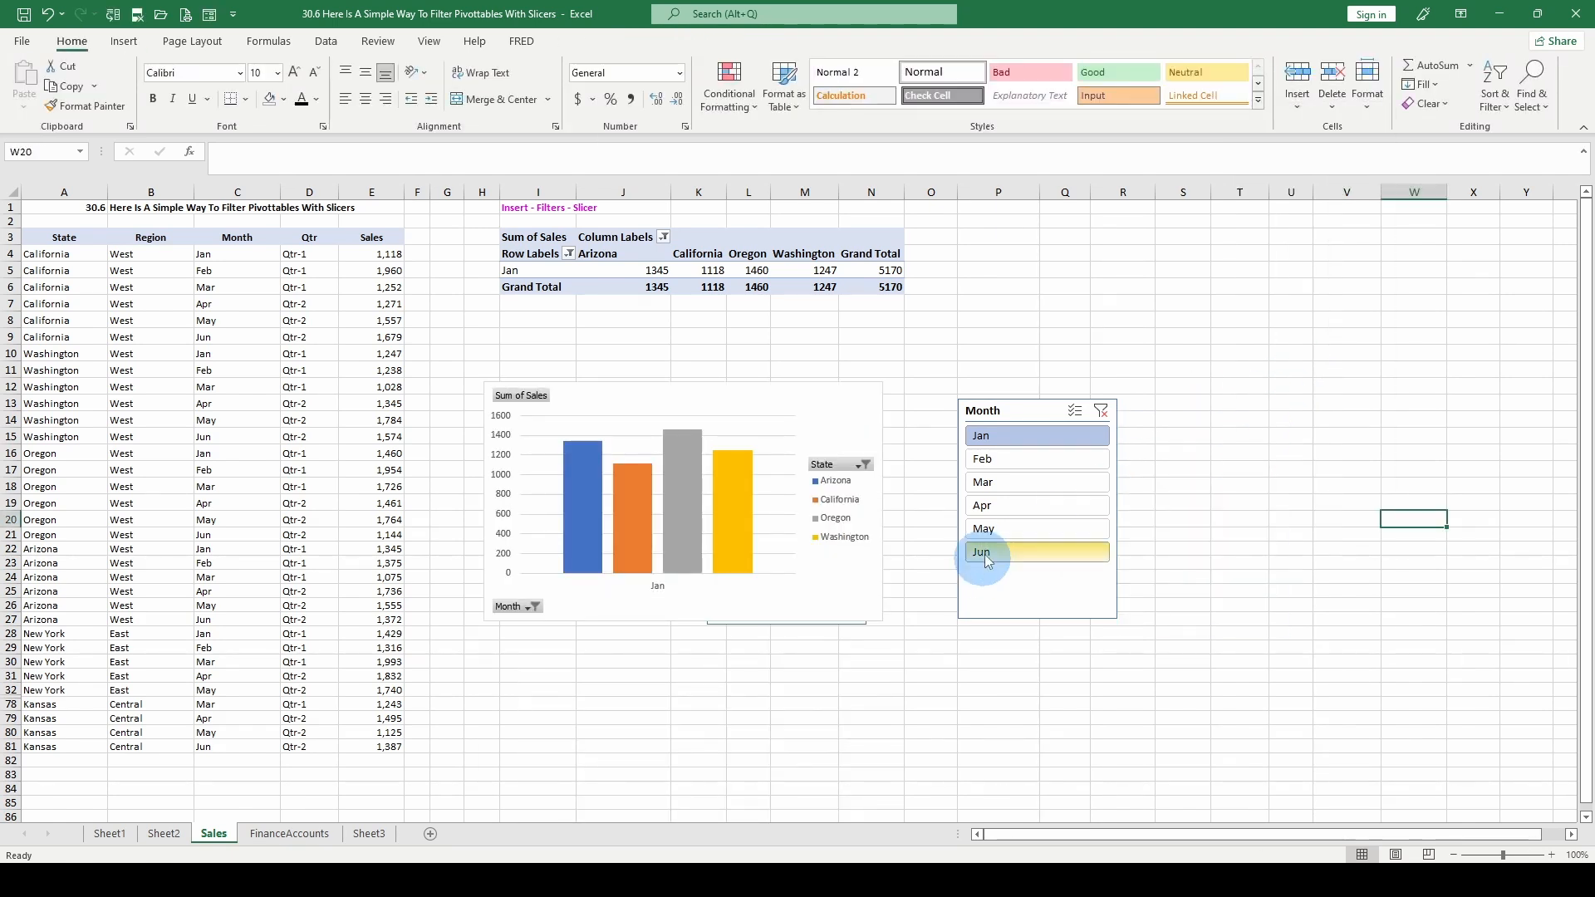
- Arrange the PivotChart below the pivot table with the State and Month slicers side by side next to it
left_click_drag(770, 402, 772, 585)
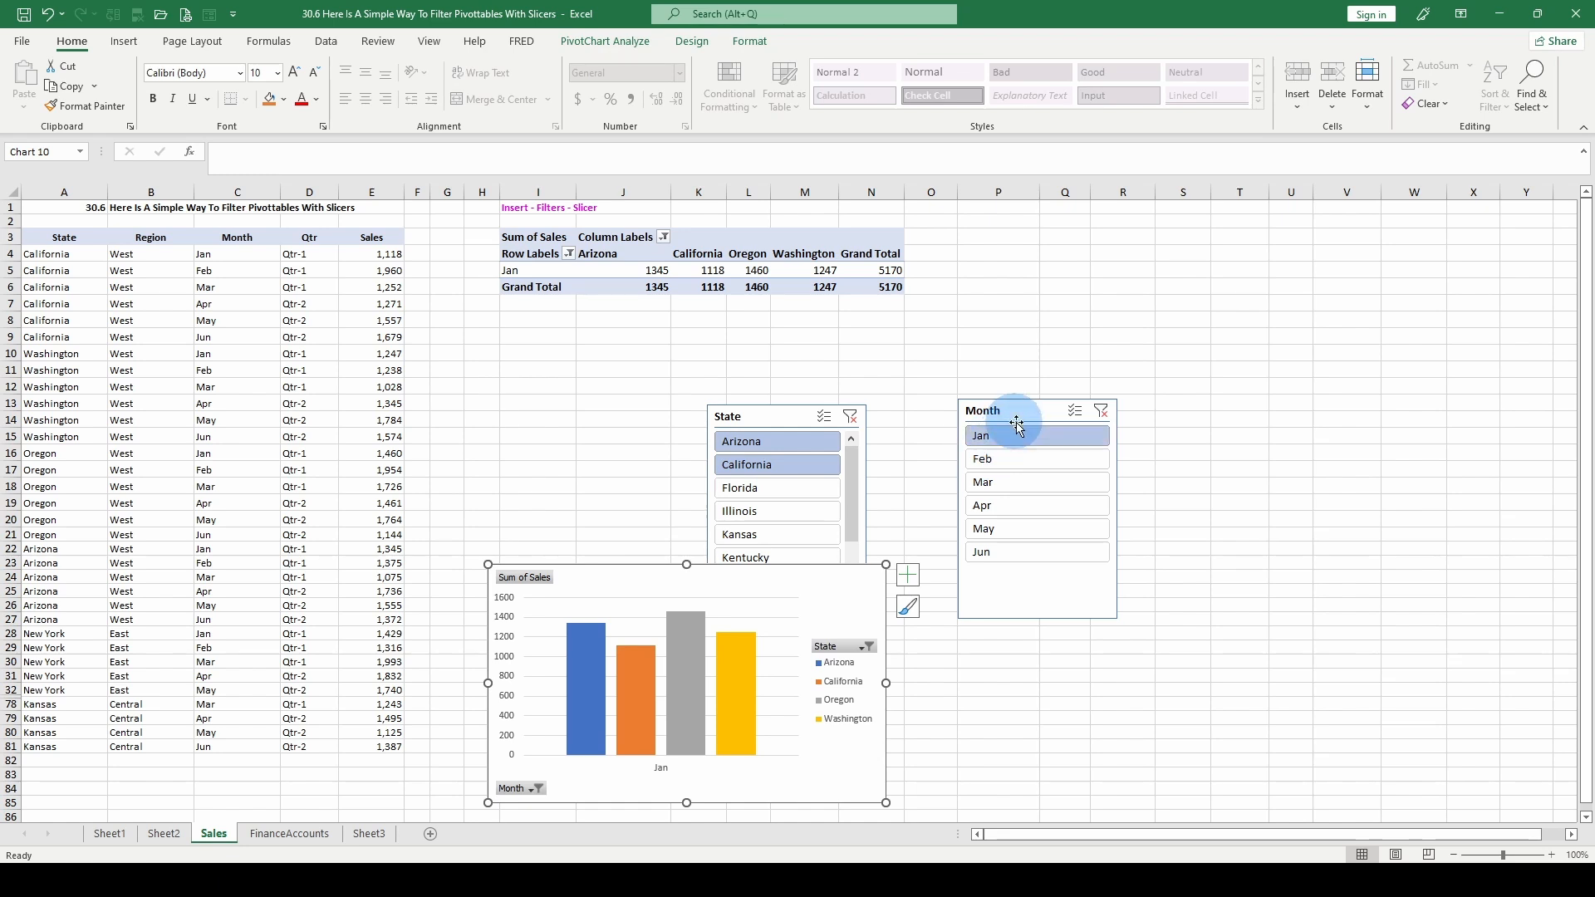
left_click_drag(1068, 417, 1257, 396)
left_click_drag(769, 424, 1008, 402)
left_click_drag(755, 601, 762, 420)
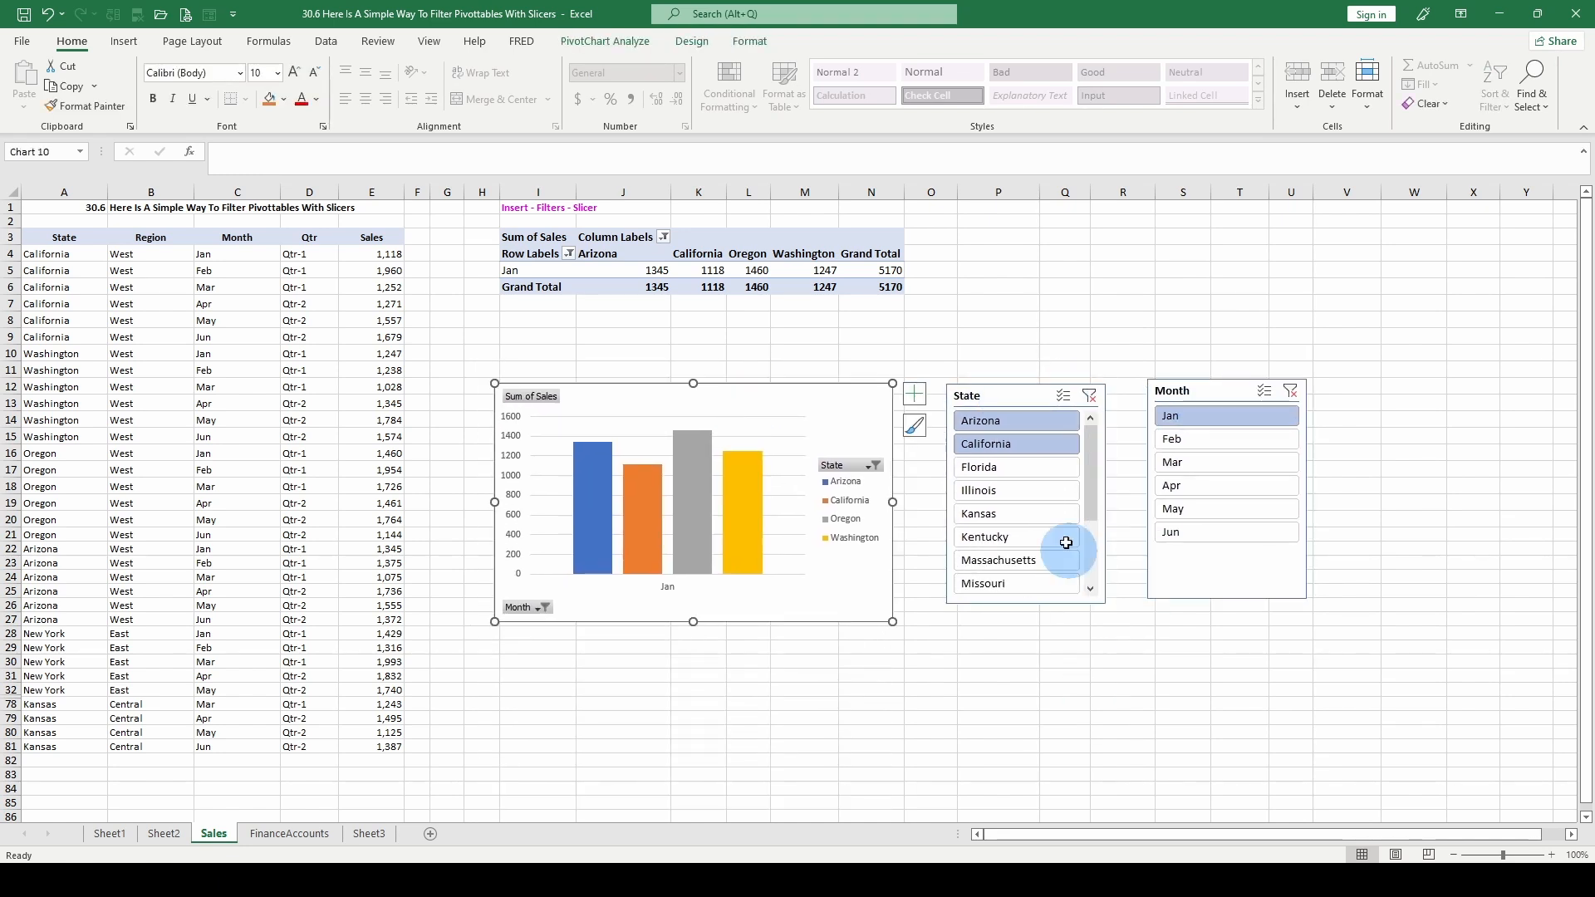
- Filter the State slicer to California alone, to Arizona alone, and to Arizona combined with California and Florida
left_click(1004, 450)
left_click(1022, 420)
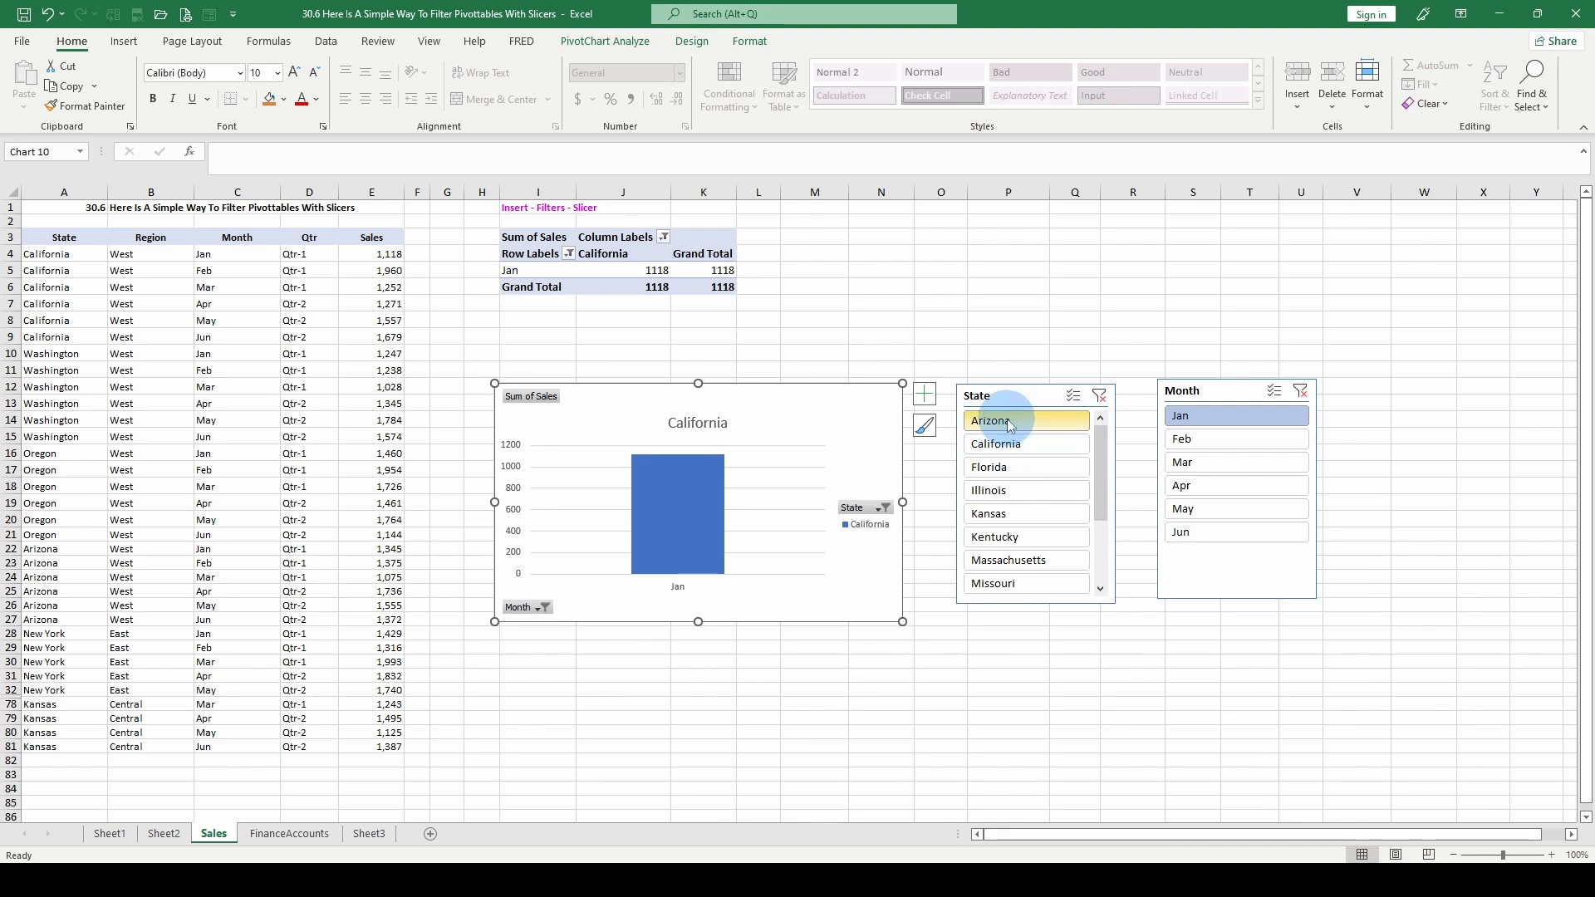
left_click(1014, 448, "ctrl")
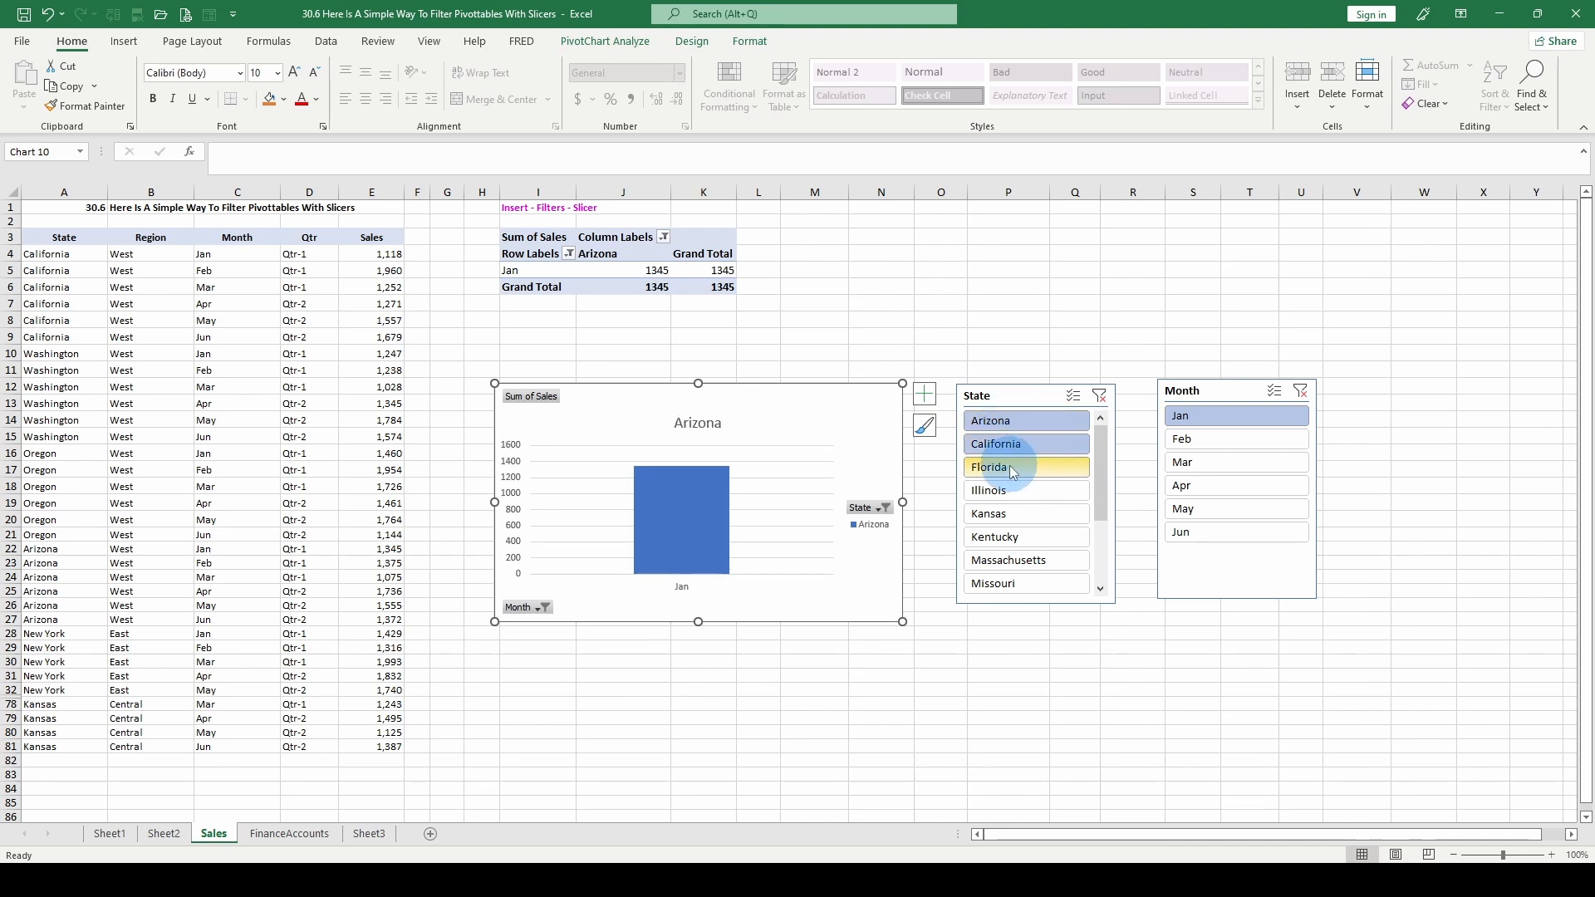
left_click(1010, 469, "ctrl")
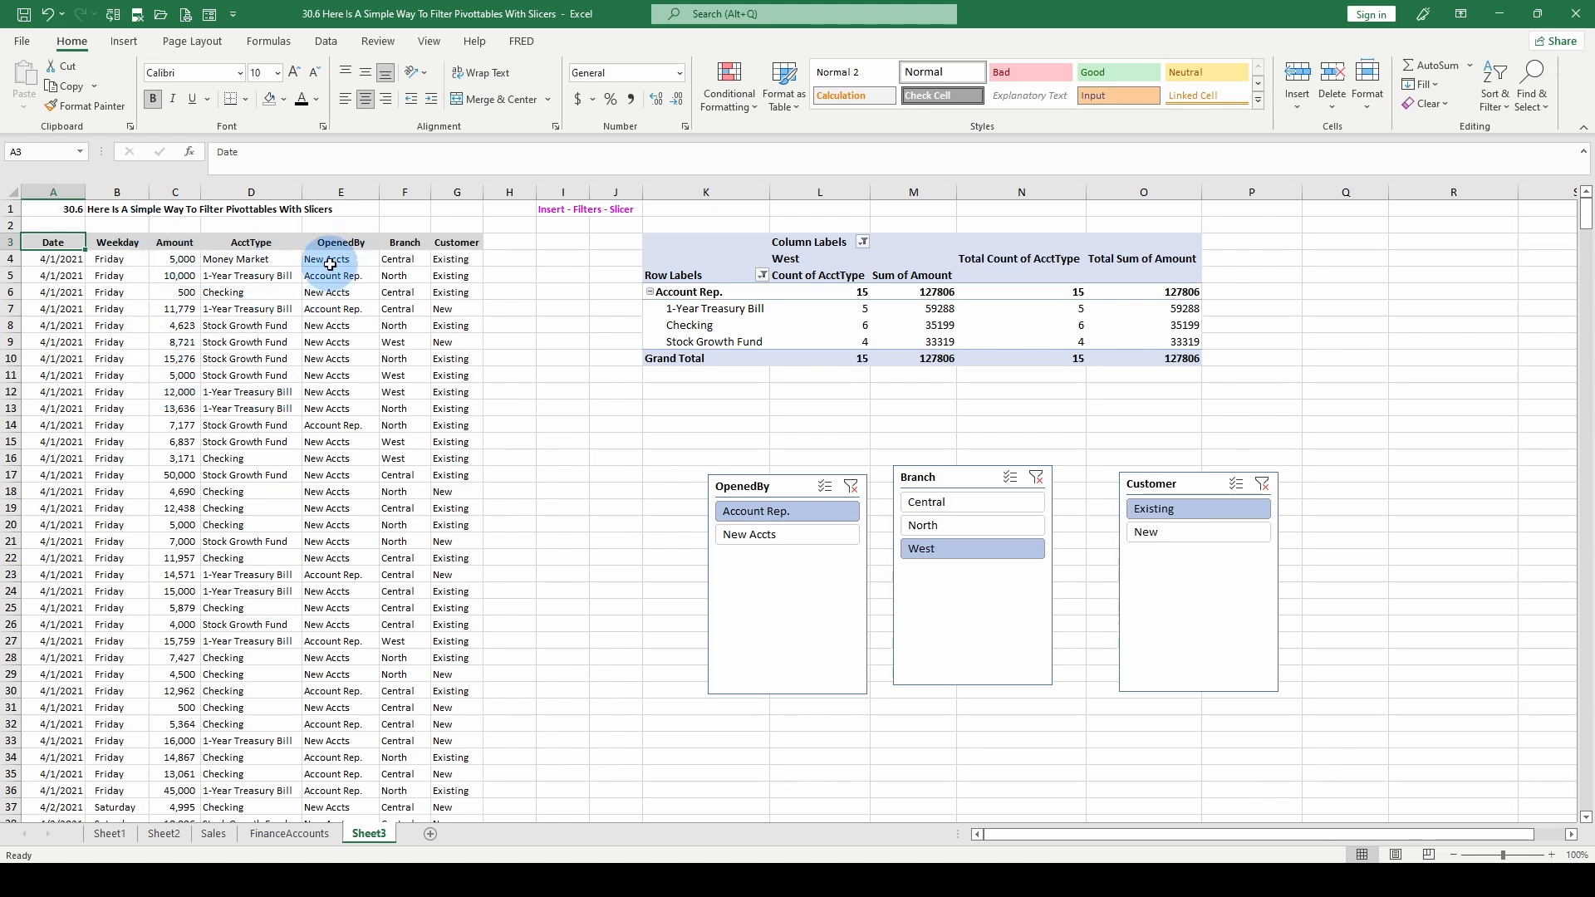
- Examine the OpenedBy, Branch and Customer columns of the account data on Sheet3
left_click(349, 507)
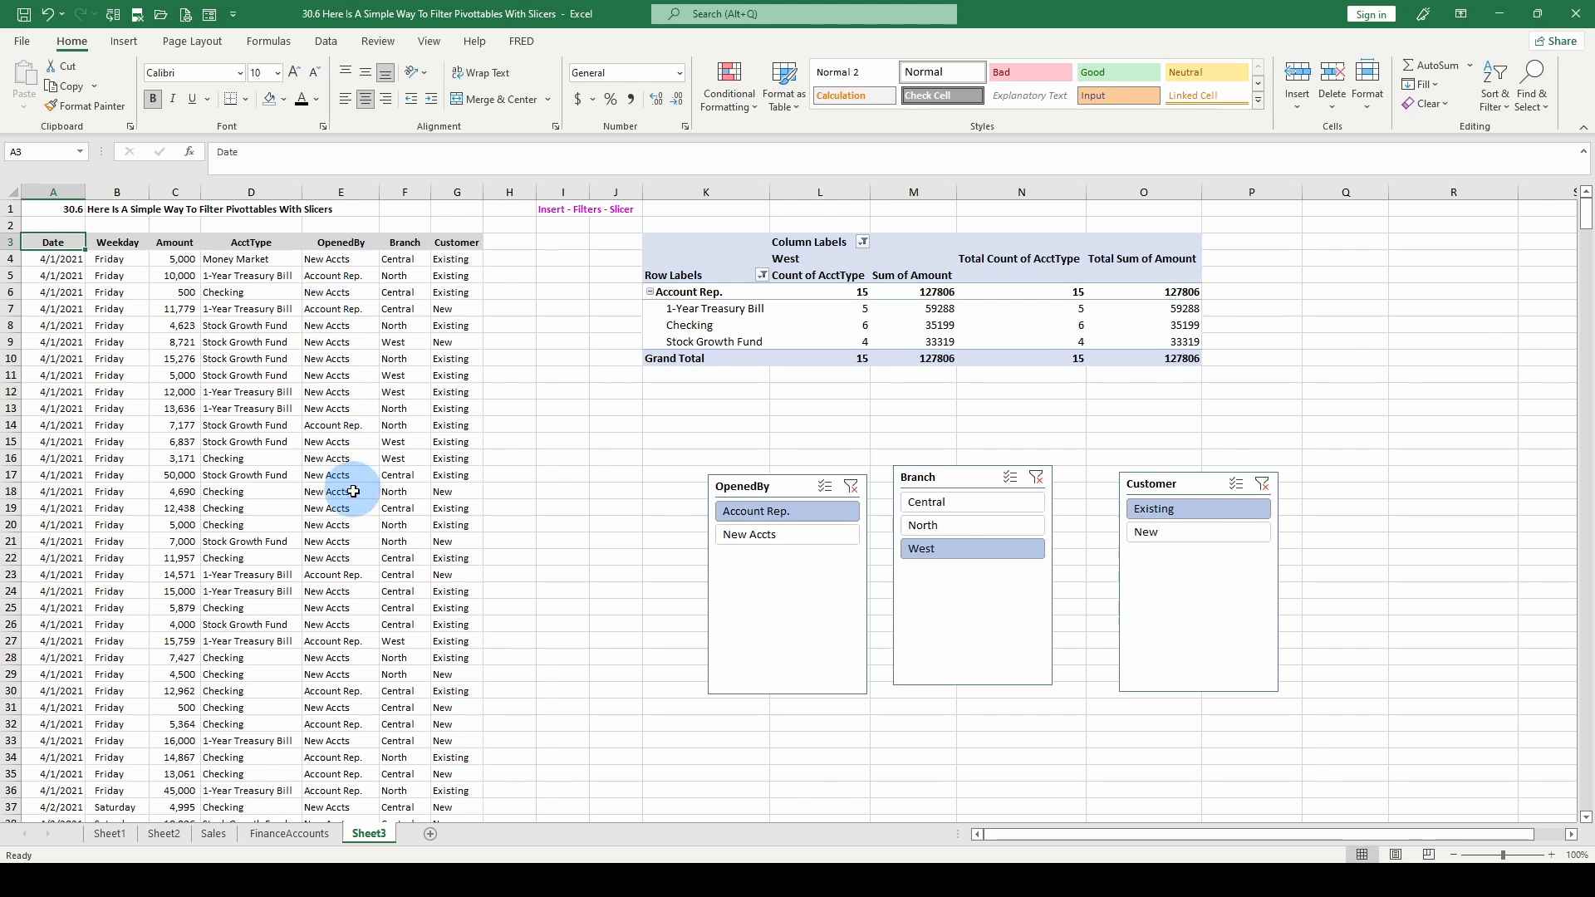
left_click(403, 261)
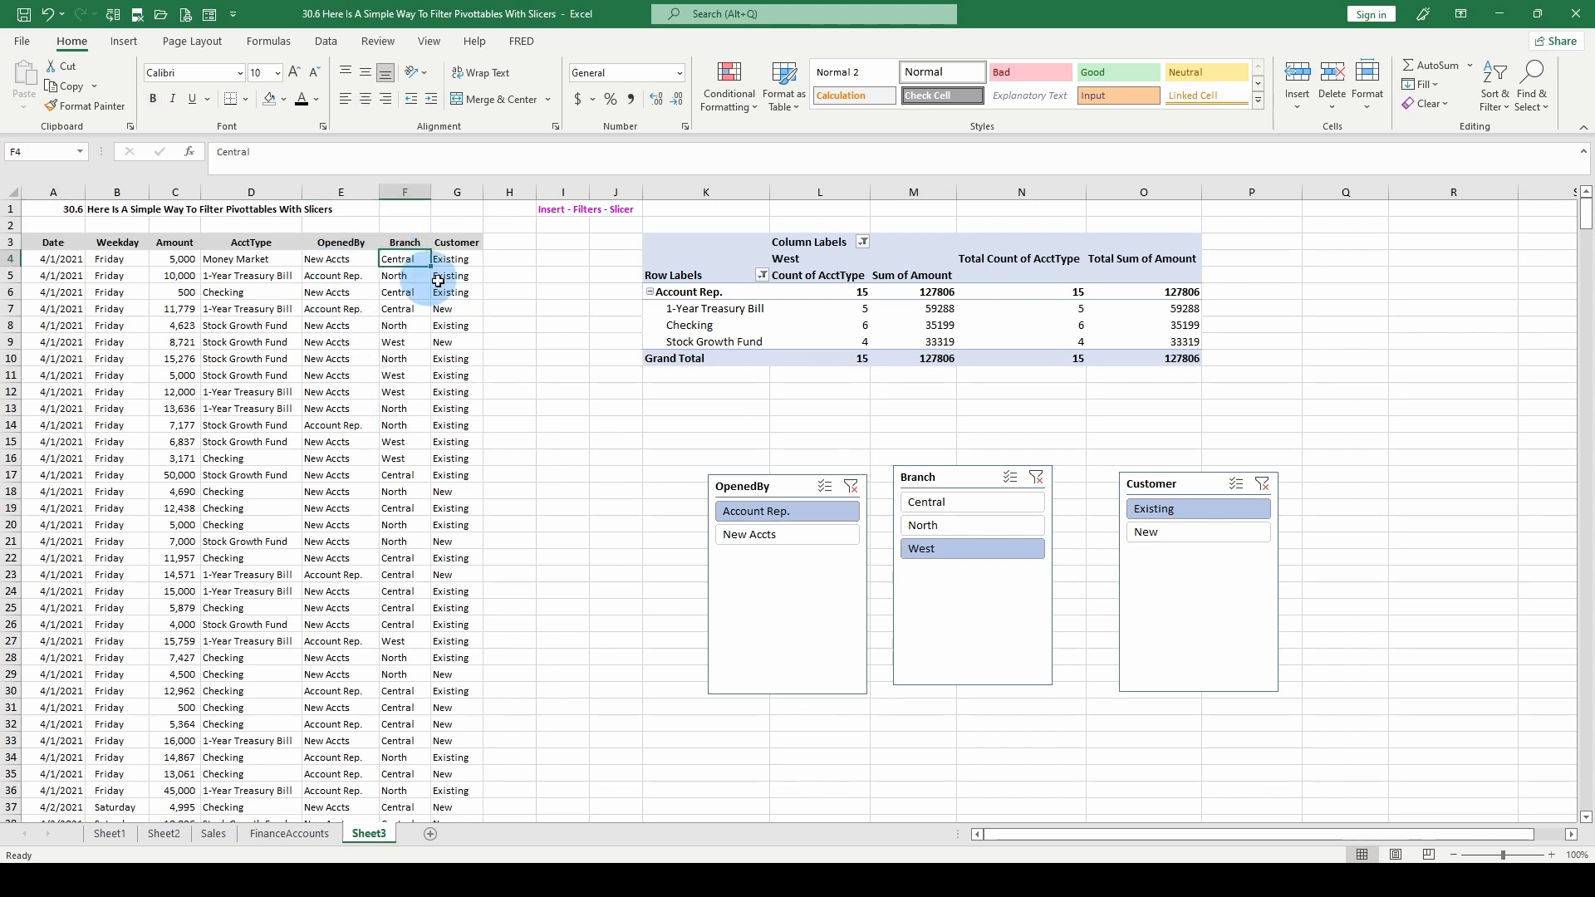
left_click(438, 279)
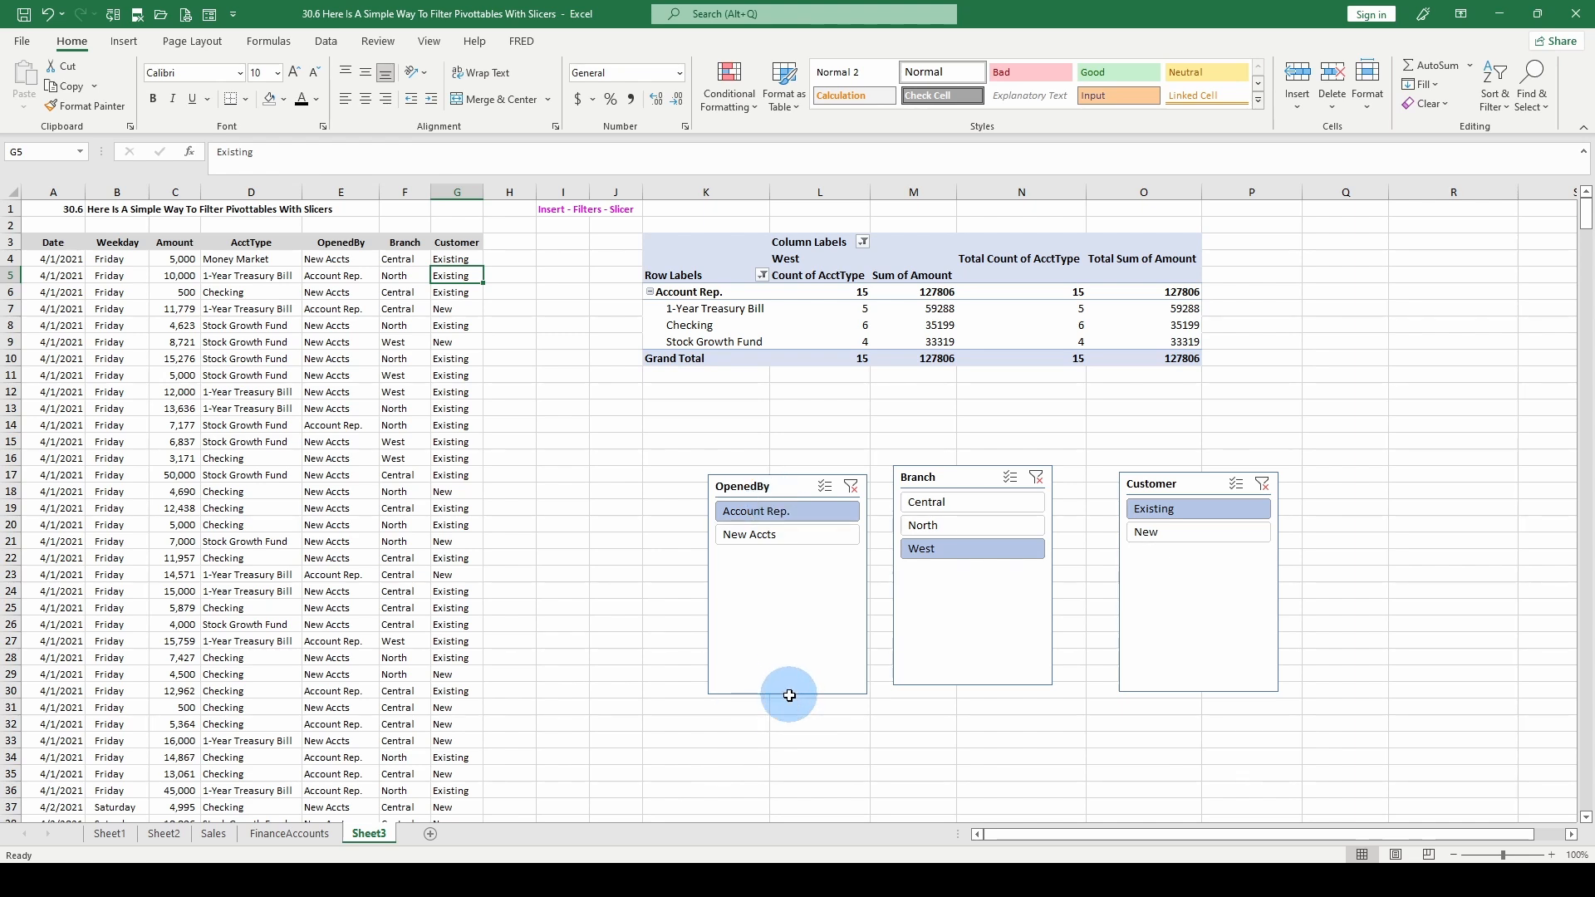
- Shorten the OpenedBy, Branch and Customer slicers so each frame ends just below its last item
left_click(772, 610)
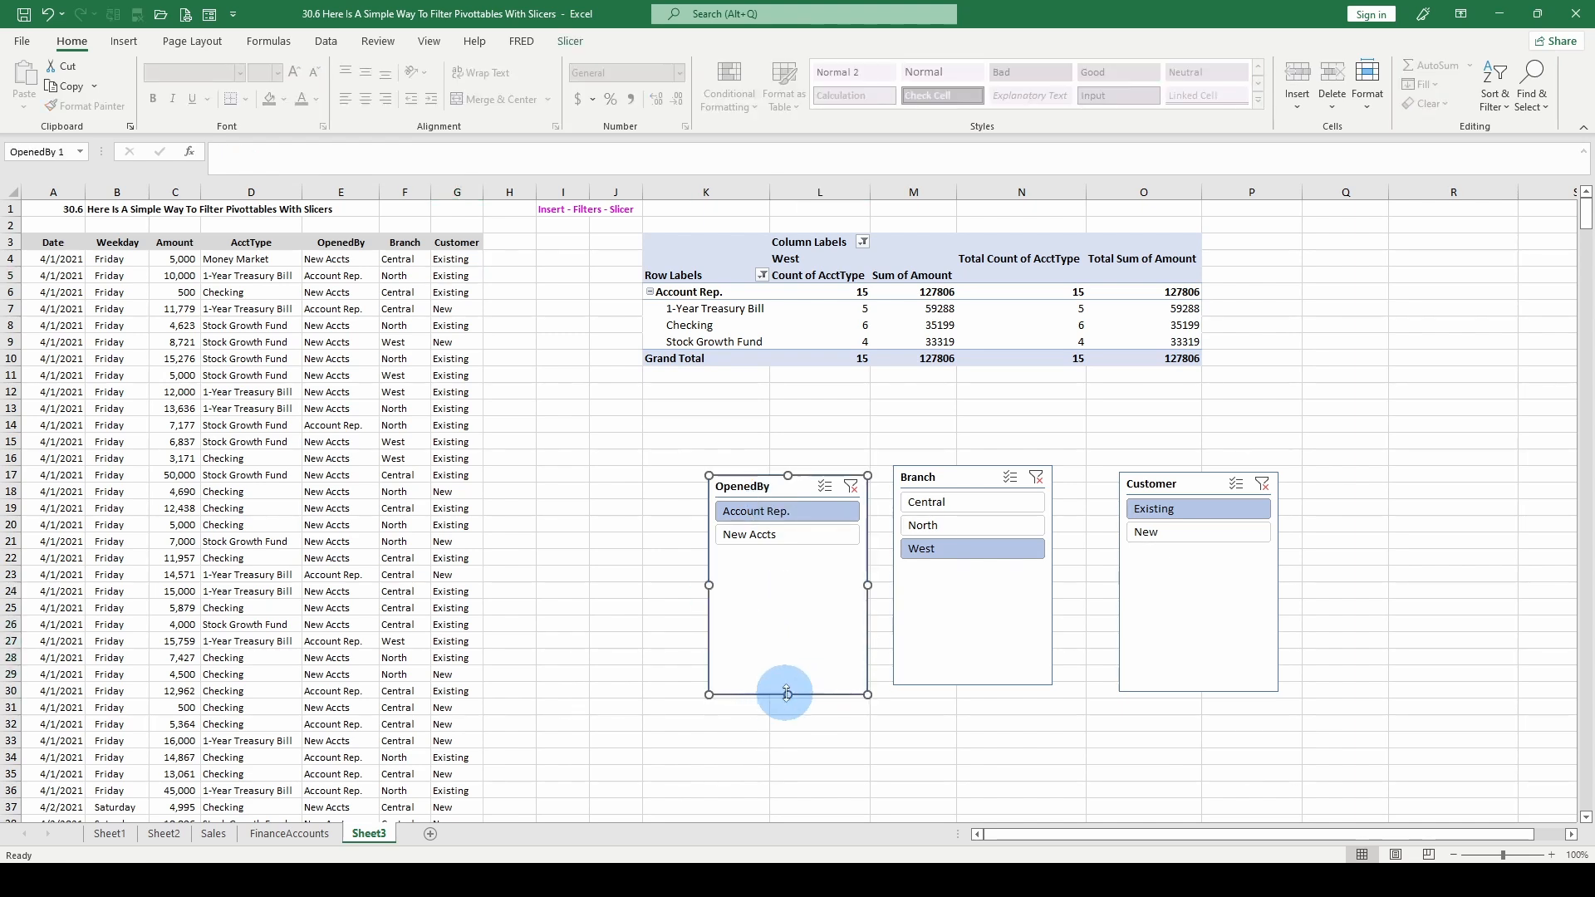
left_click_drag(789, 693, 810, 563)
left_click(963, 661)
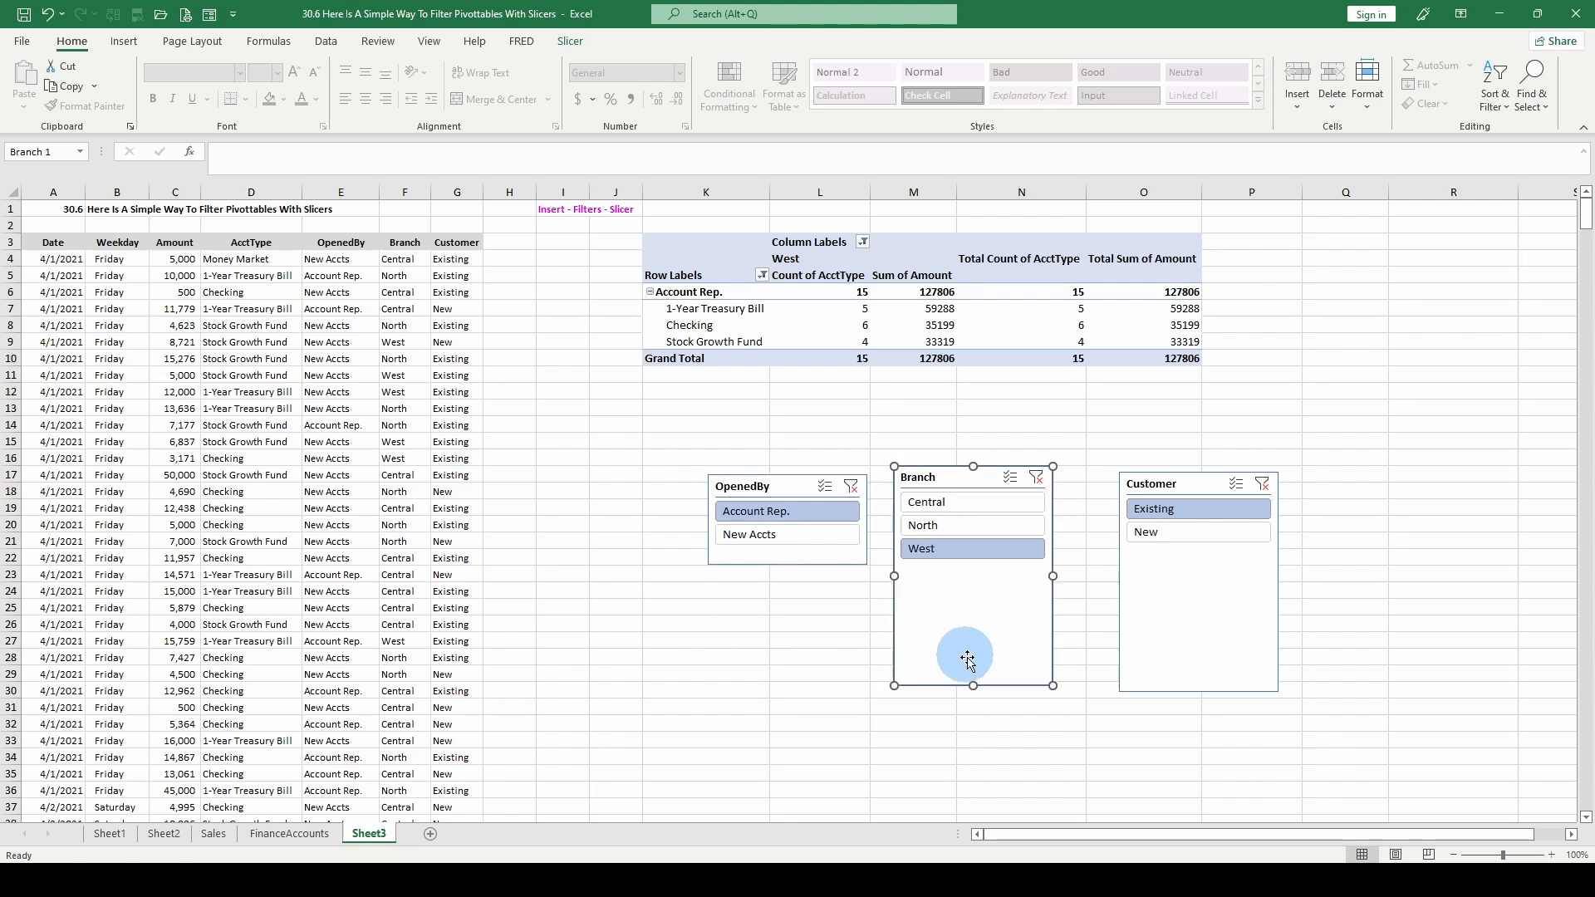
left_click_drag(973, 686, 974, 576)
left_click(1205, 690)
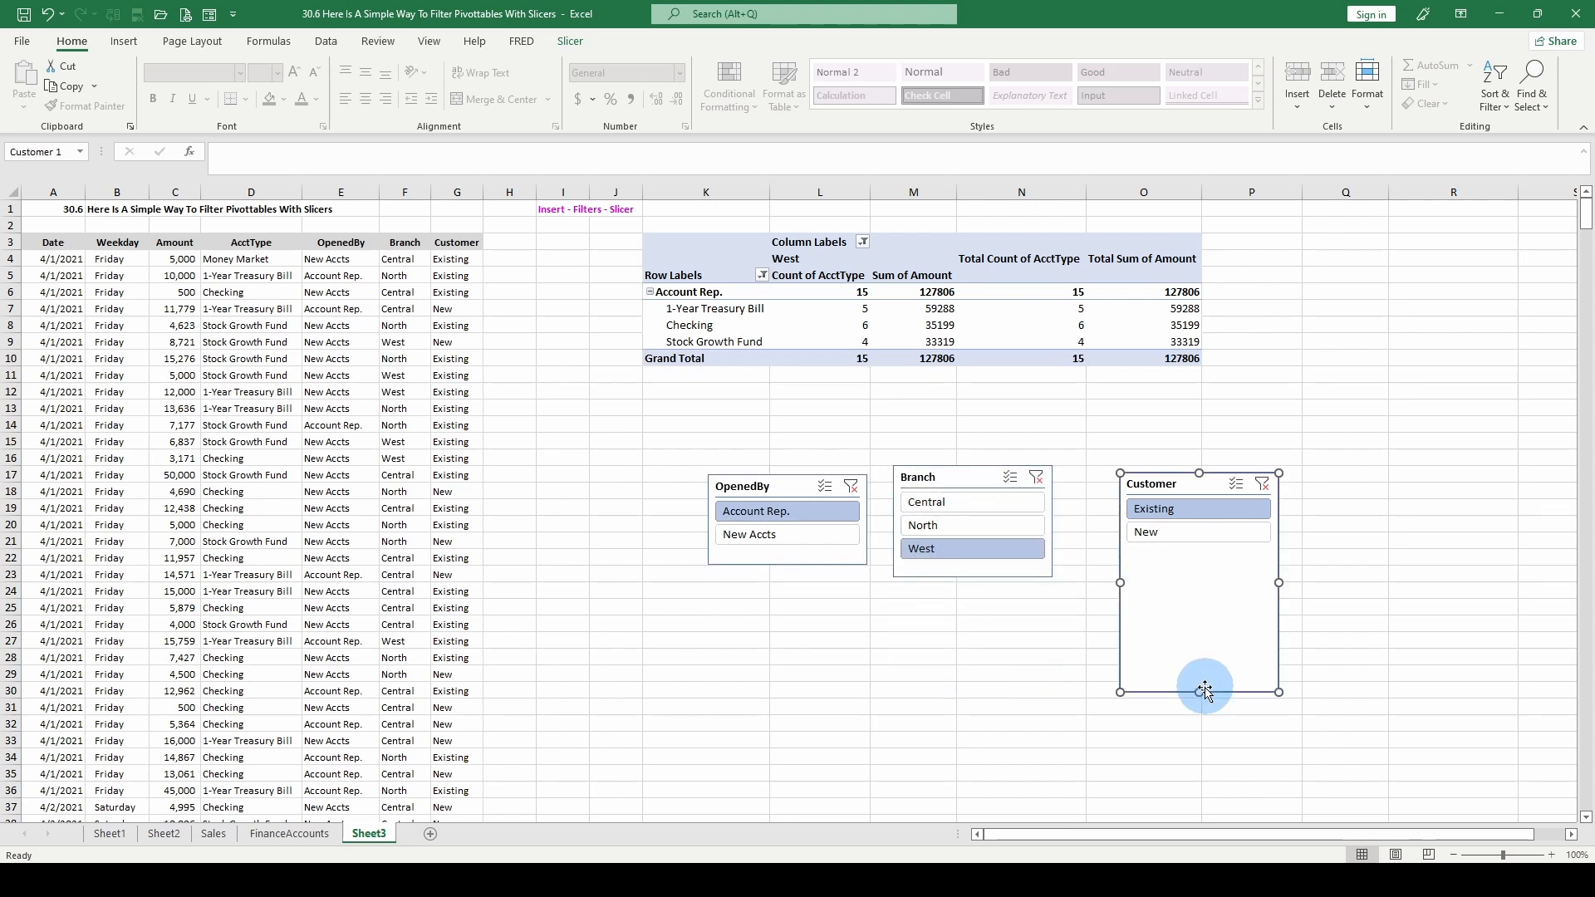
left_click_drag(1199, 691, 1199, 555)
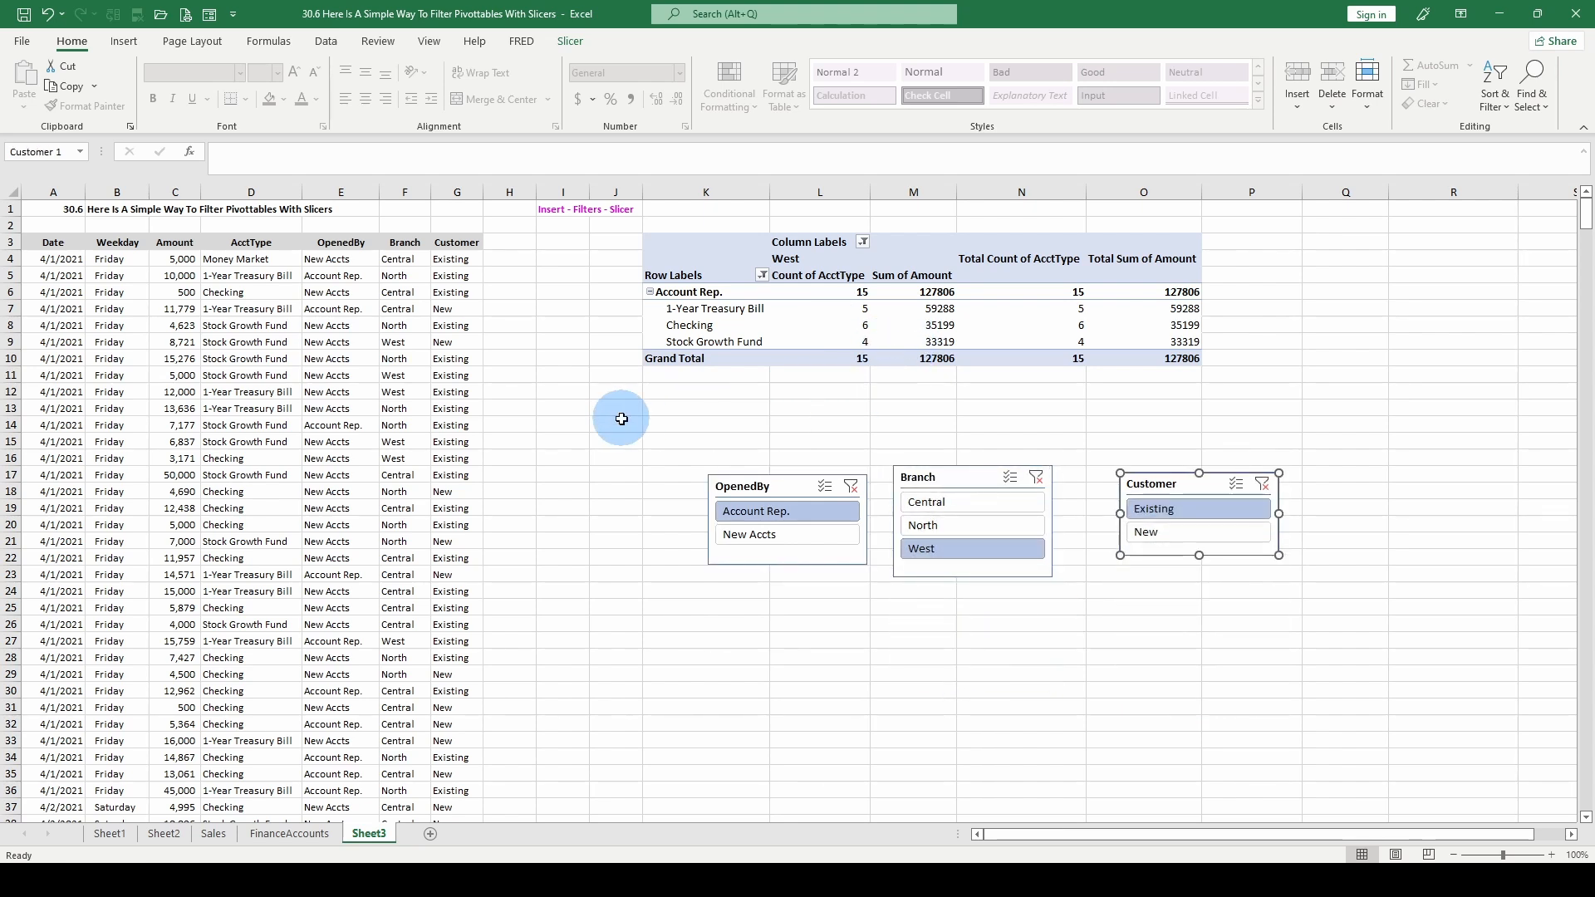
left_click(700, 432)
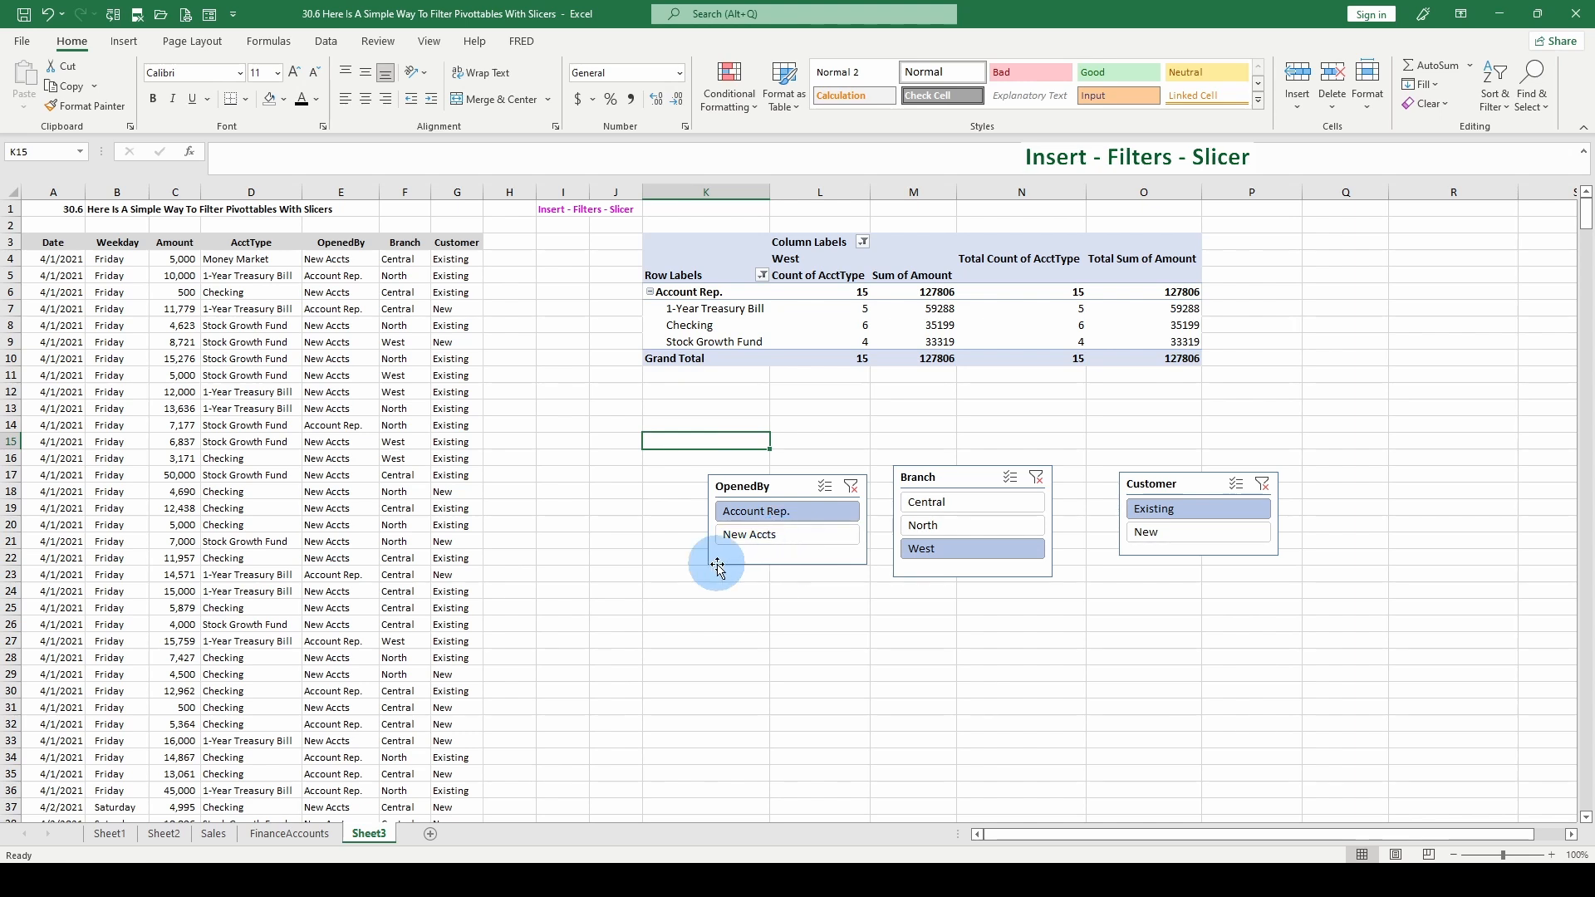
left_click(126, 40)
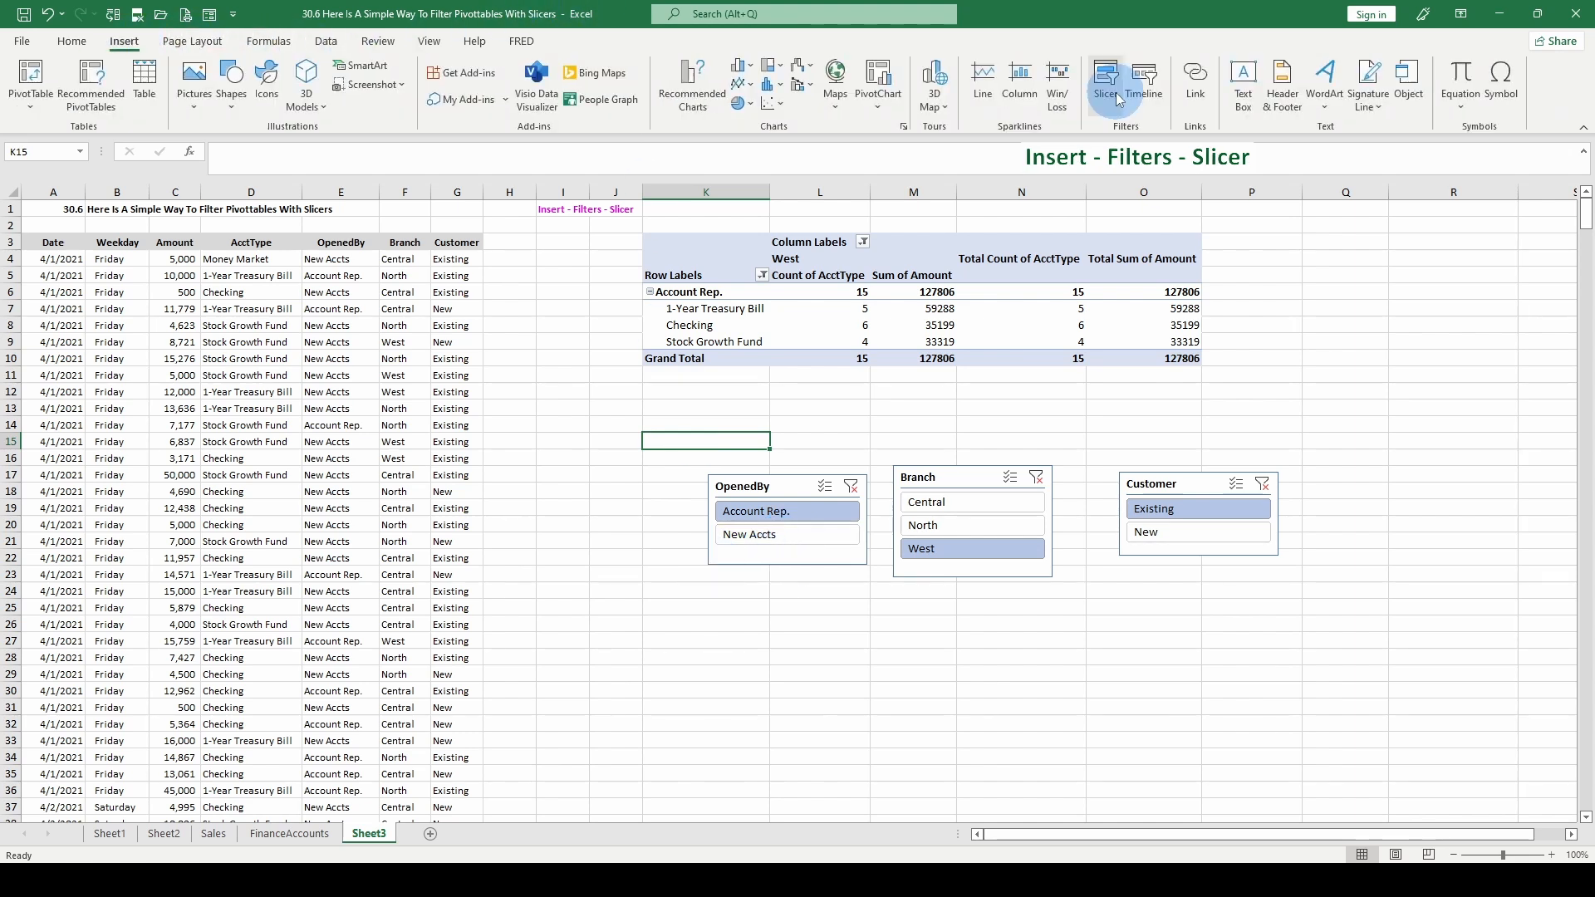
left_click(1106, 93)
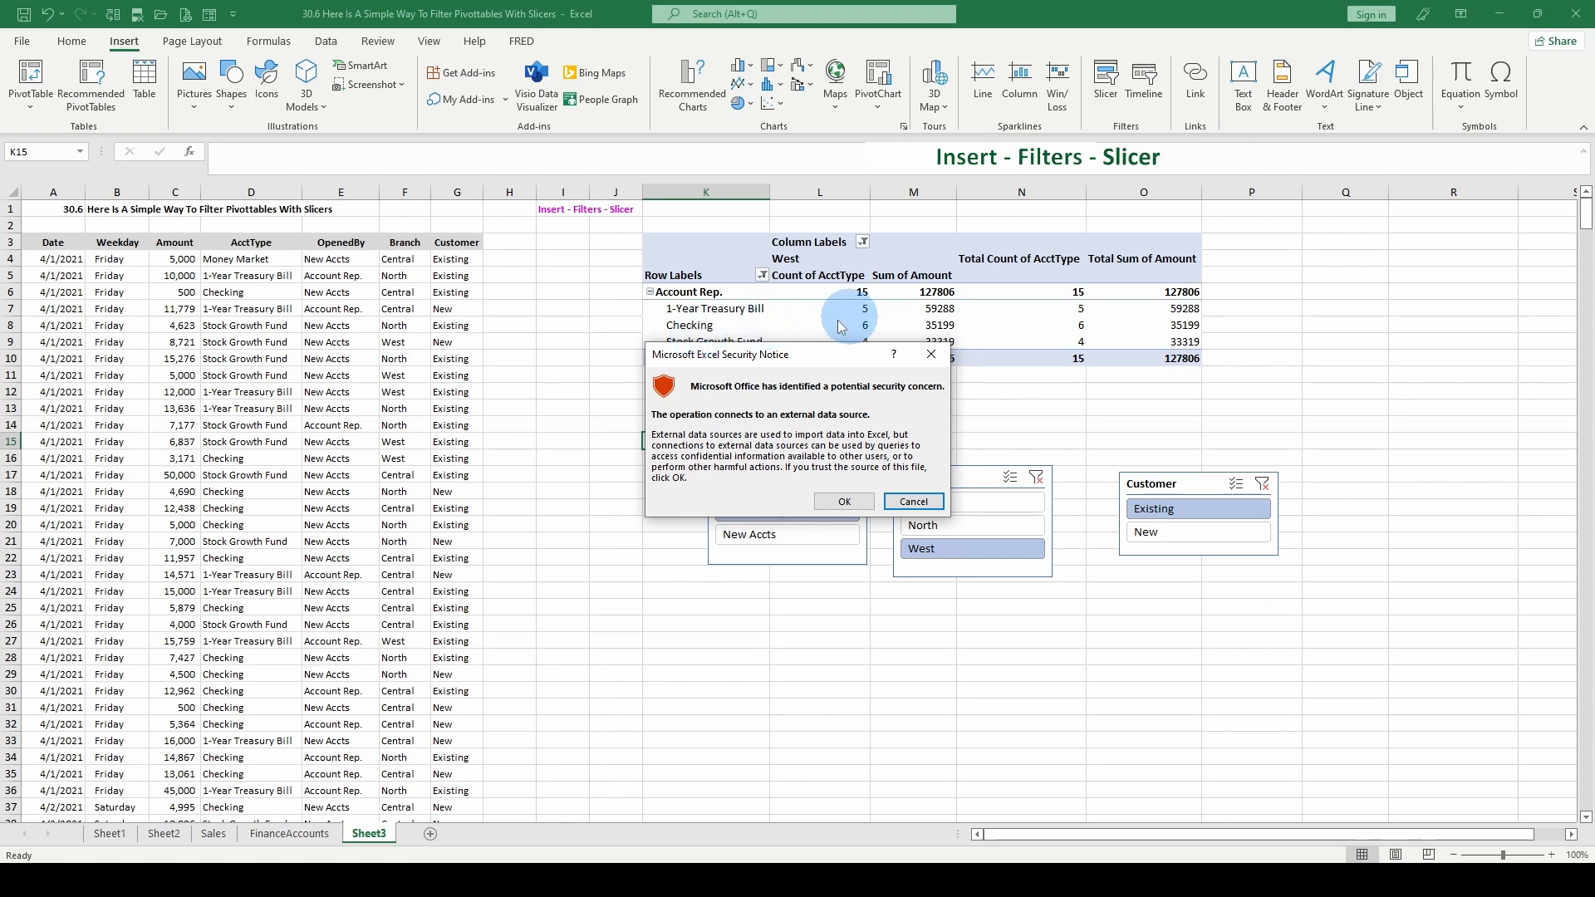
left_click(930, 356)
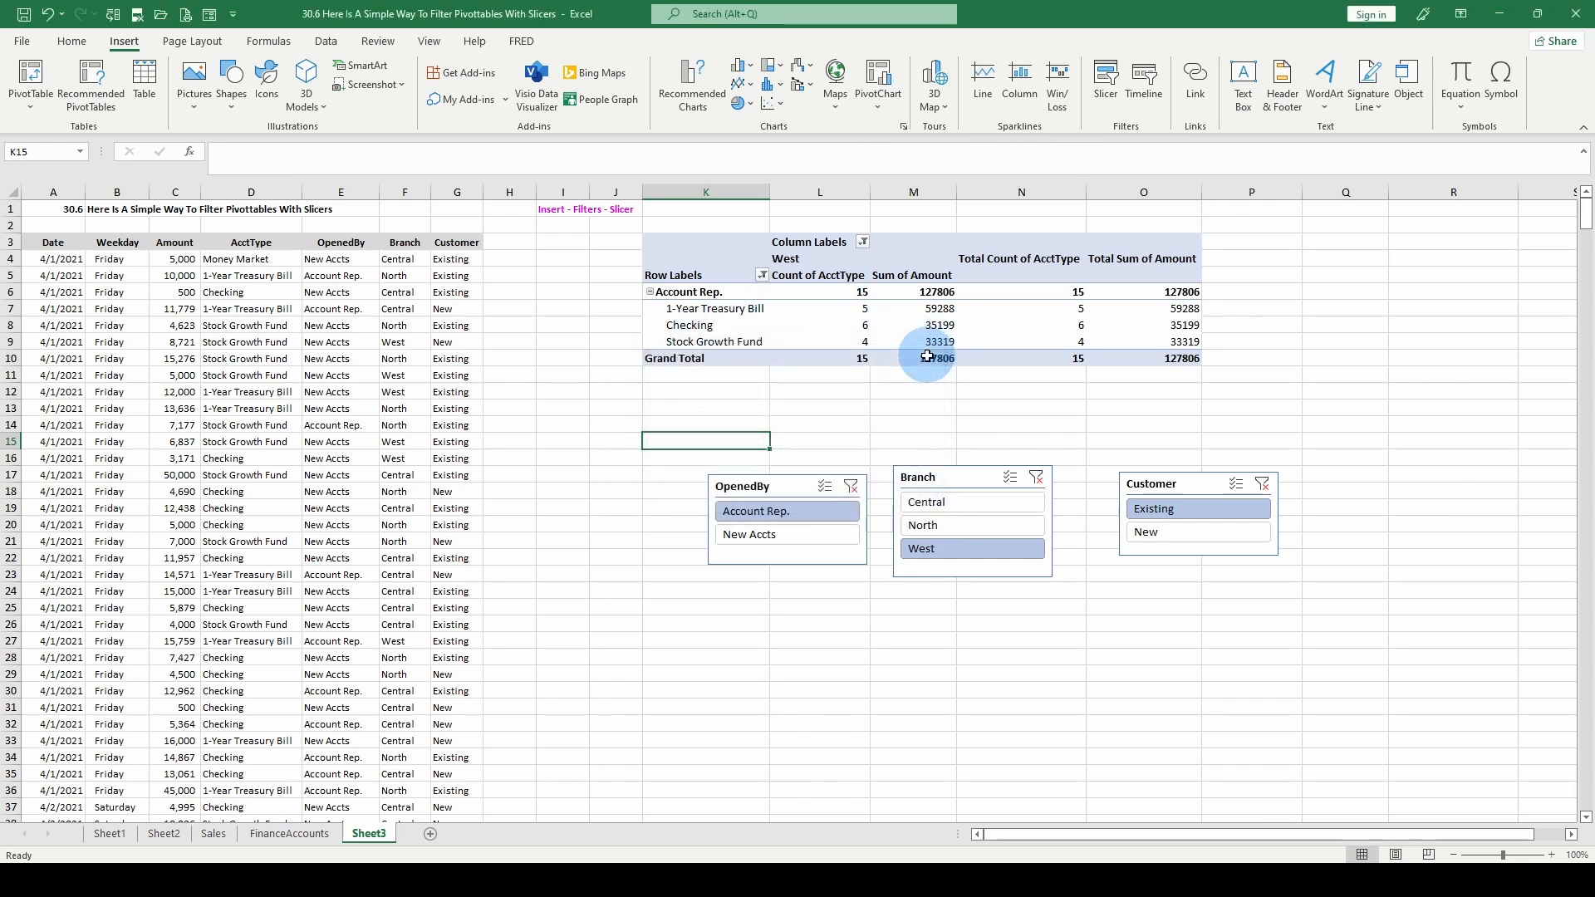
- Review the fields available as slicers for the accounts pivot table, and close the list without inserting any
left_click(713, 324)
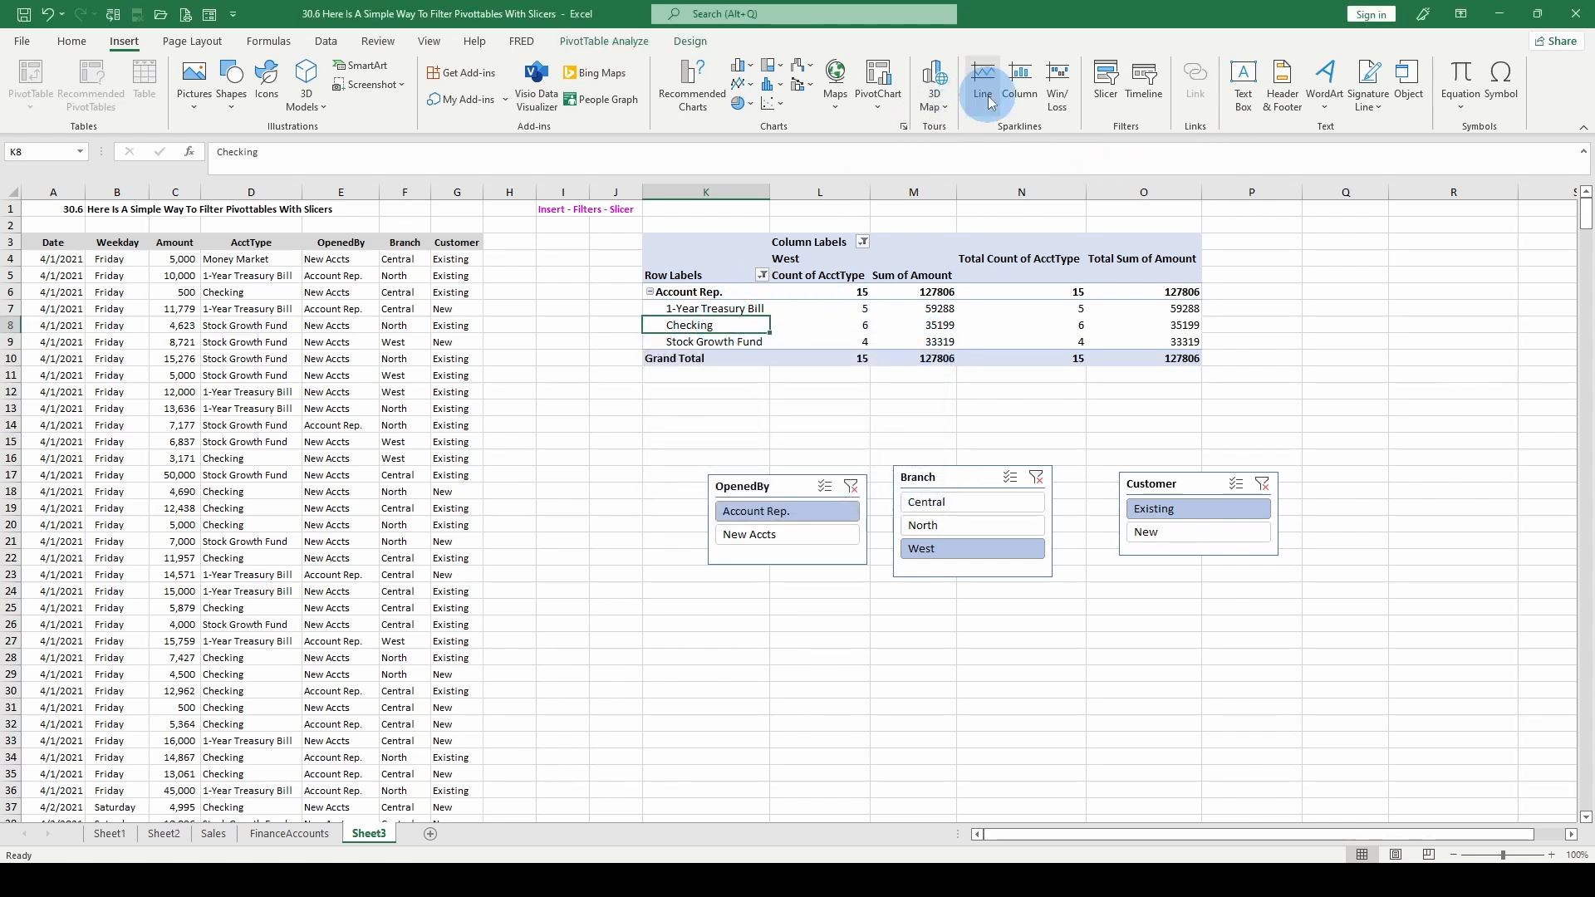
left_click(1106, 84)
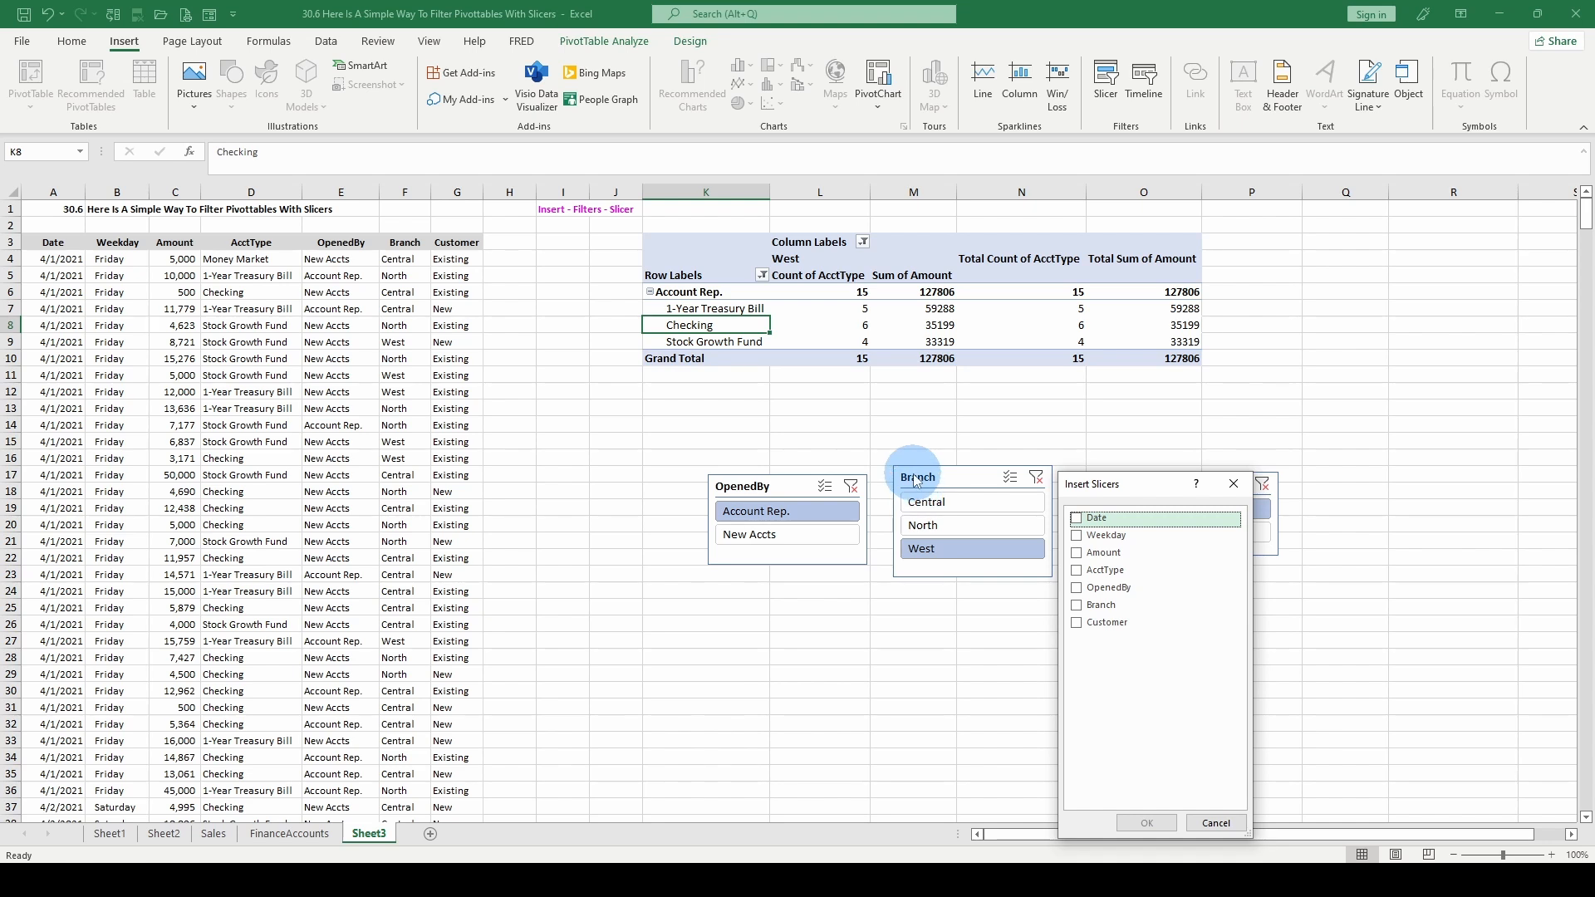
left_click_drag(1134, 485, 1137, 528)
left_click(1217, 860)
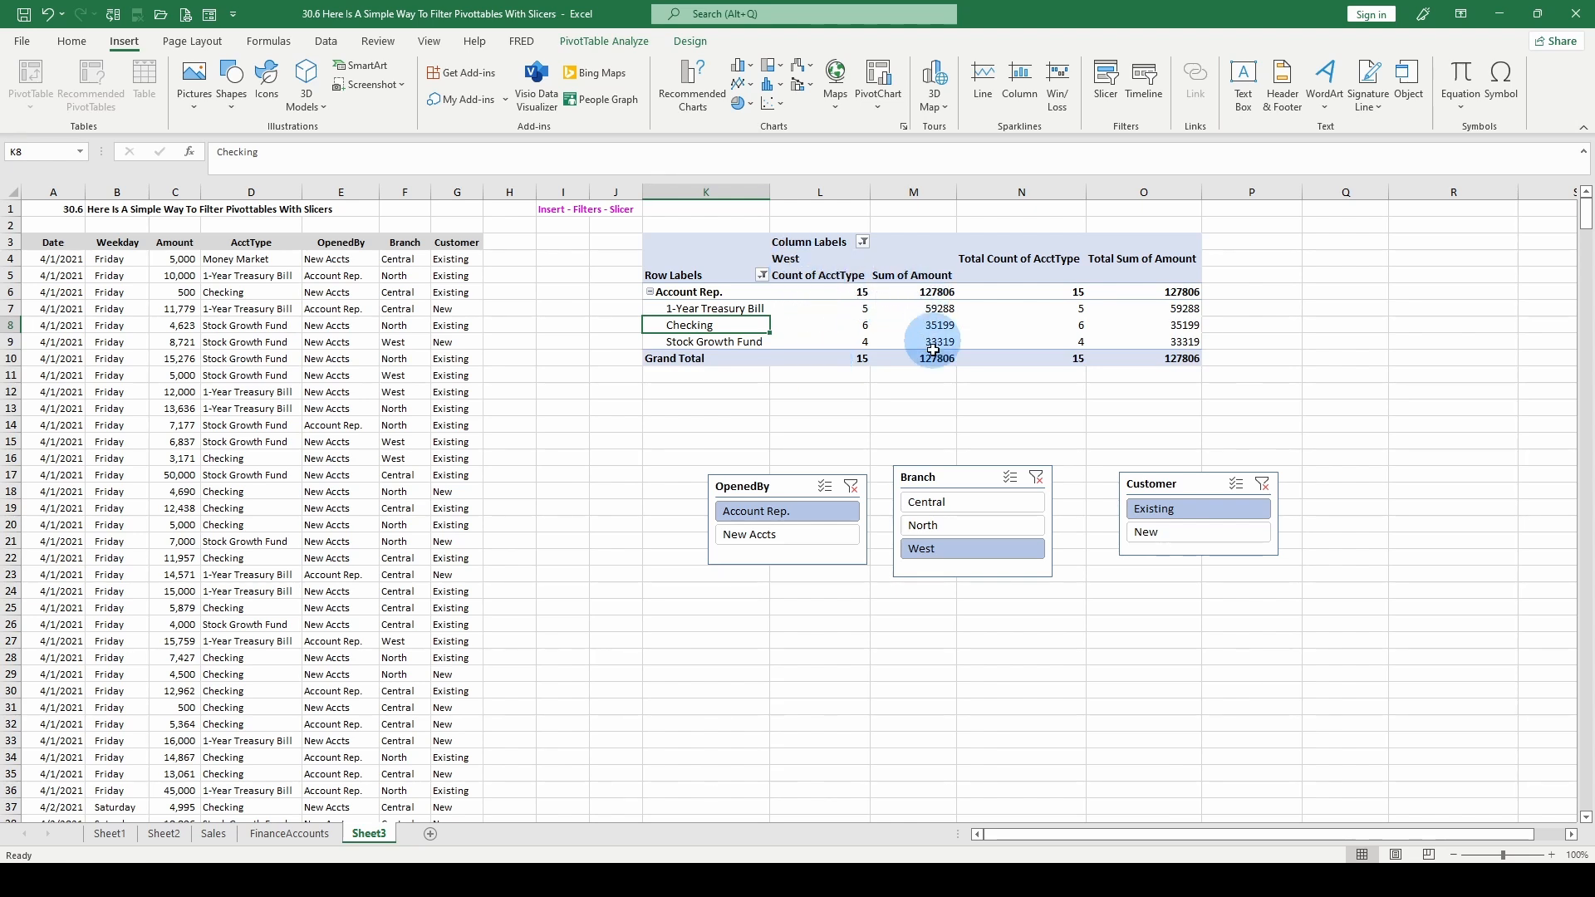
- Filter the accounts pivot table to New Accts with the OpenedBy slicer
mouse_move(931, 364)
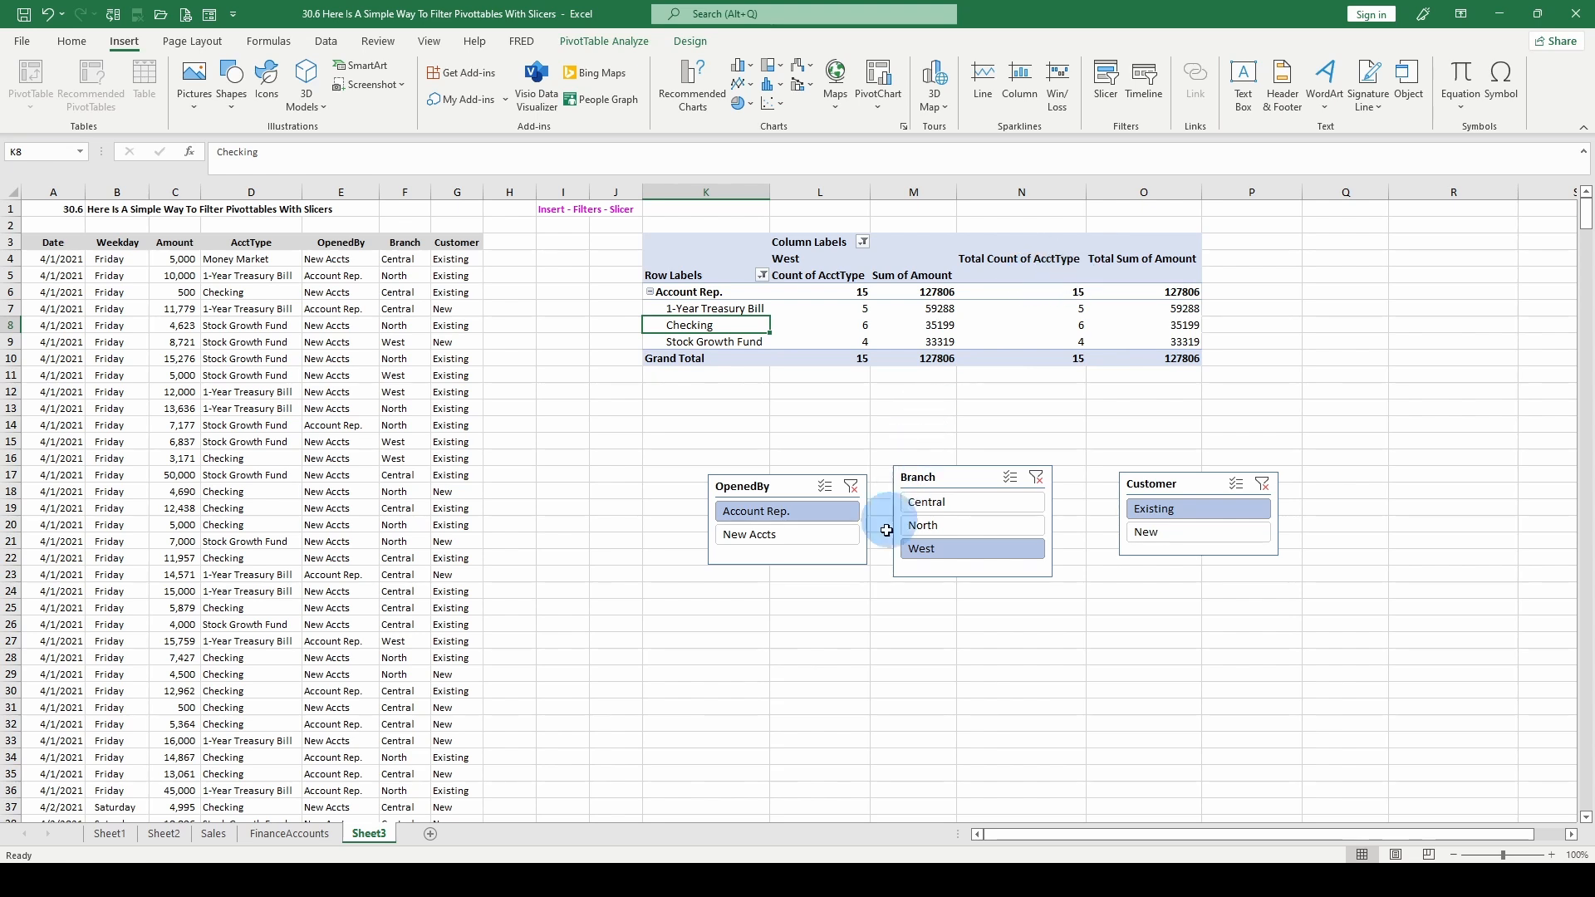
left_click(790, 536)
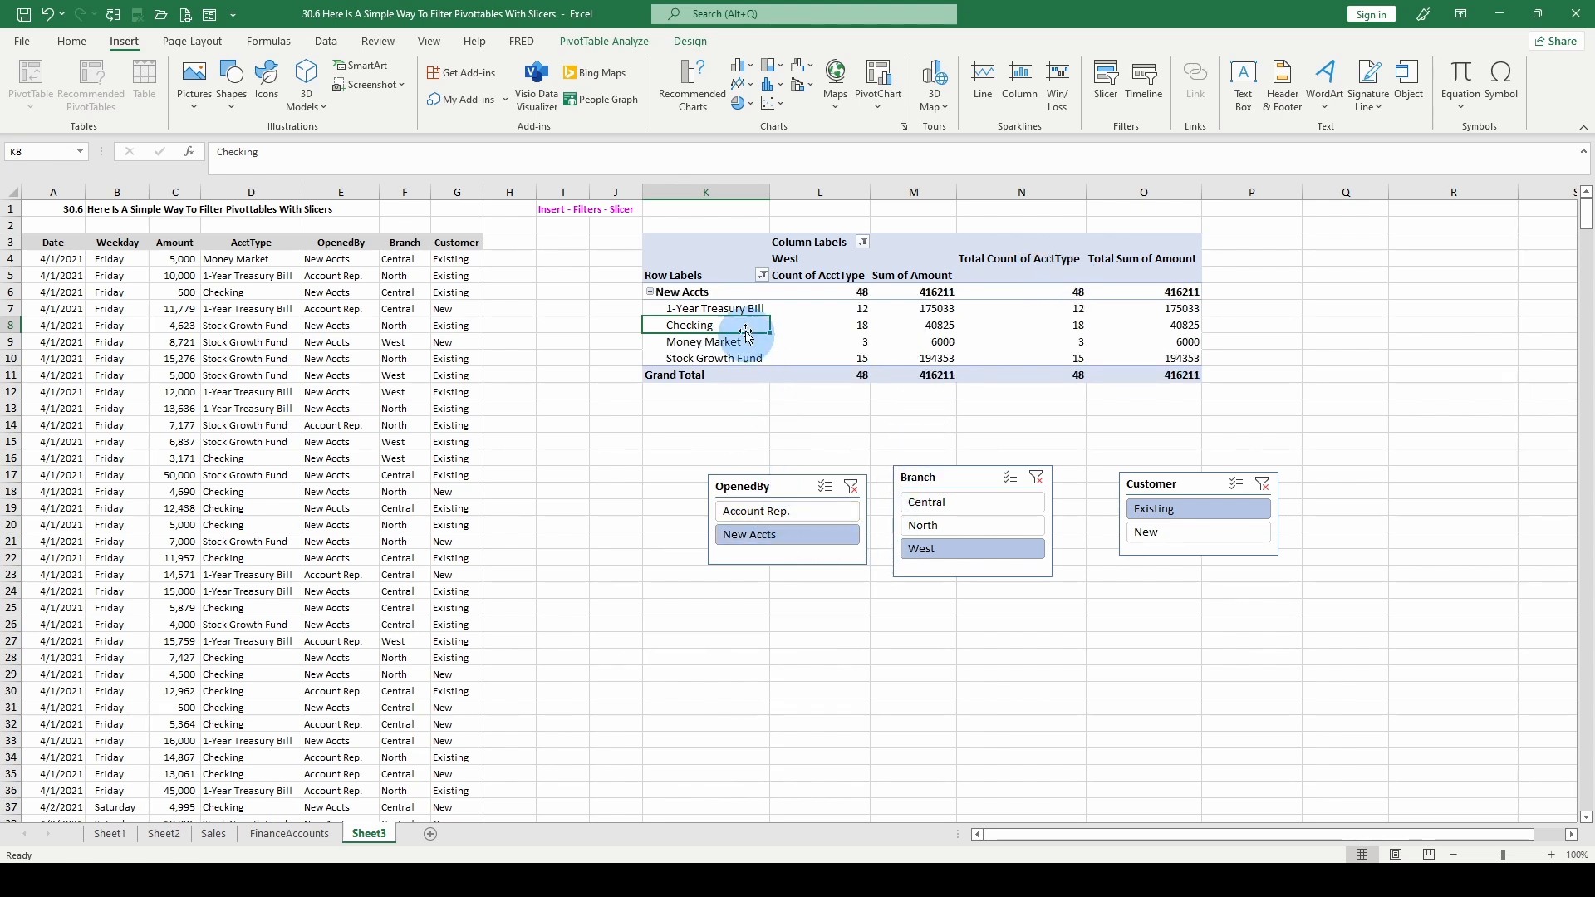